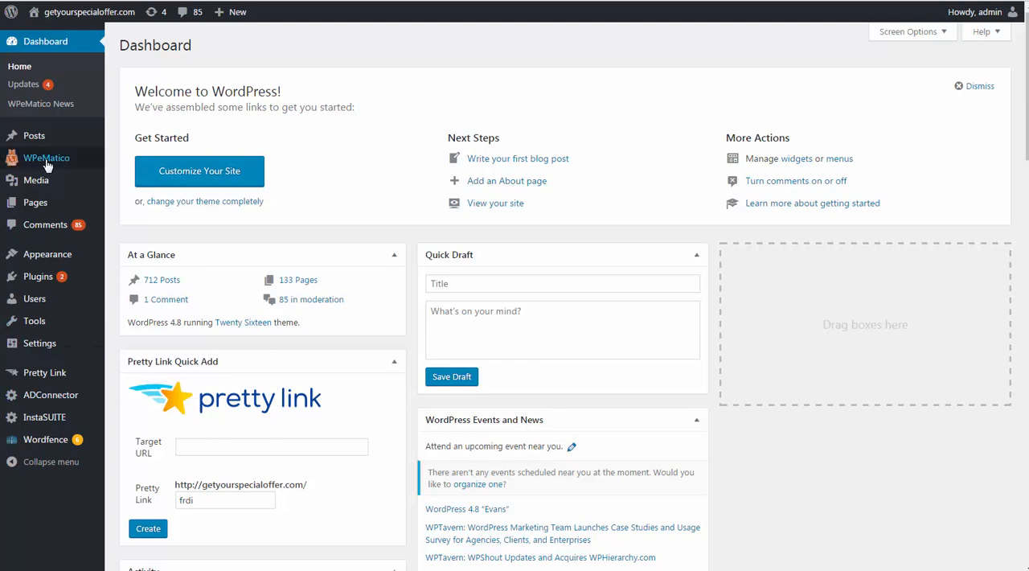
View the site's installed plugins, and open the page for adding new plugins.
mouse_move(55, 159)
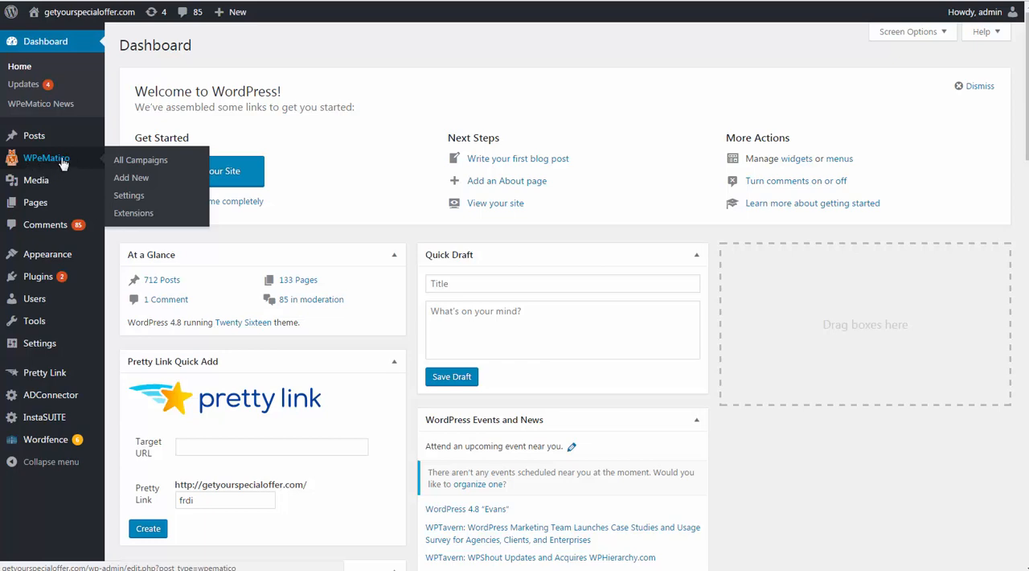
click(94, 283)
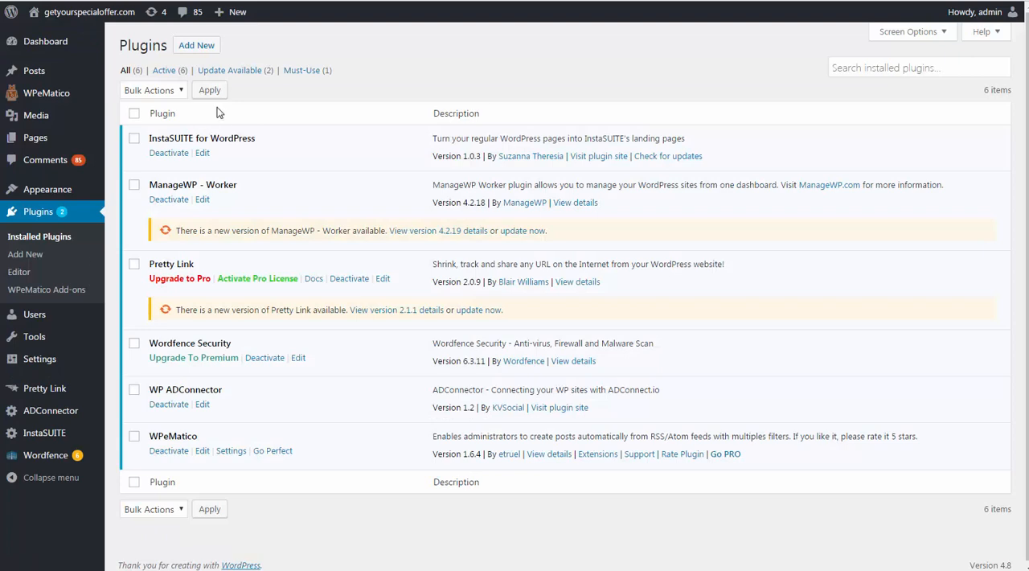
click(196, 48)
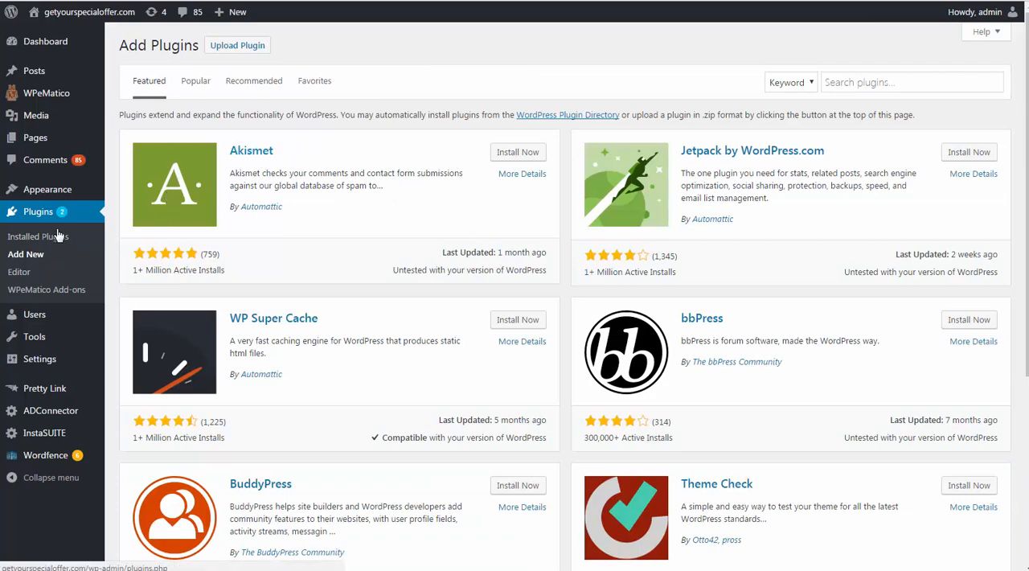
mouse_move(81, 134)
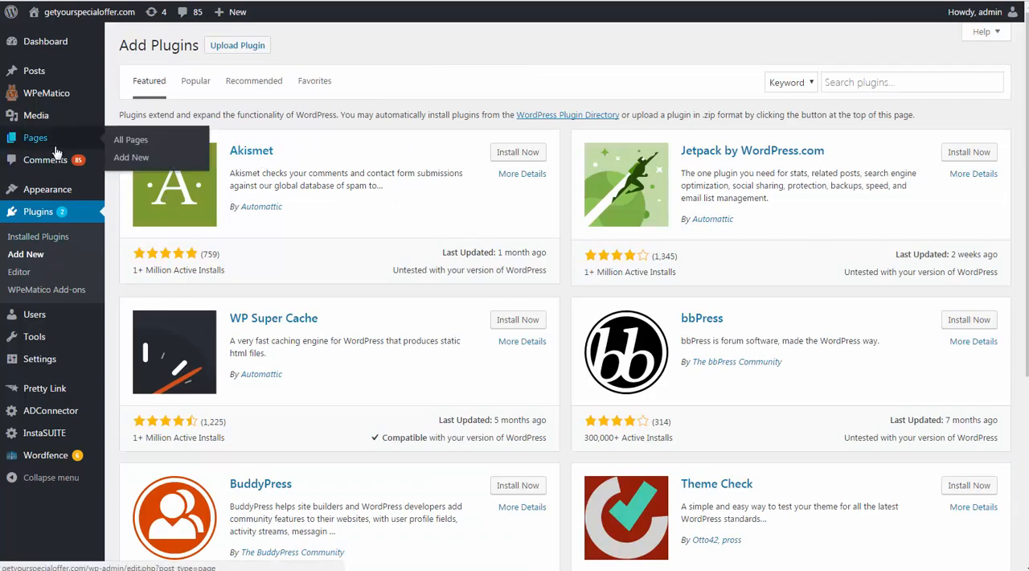
Start a new WPeMatico campaign and title it "Social Media Marketing".
click(44, 96)
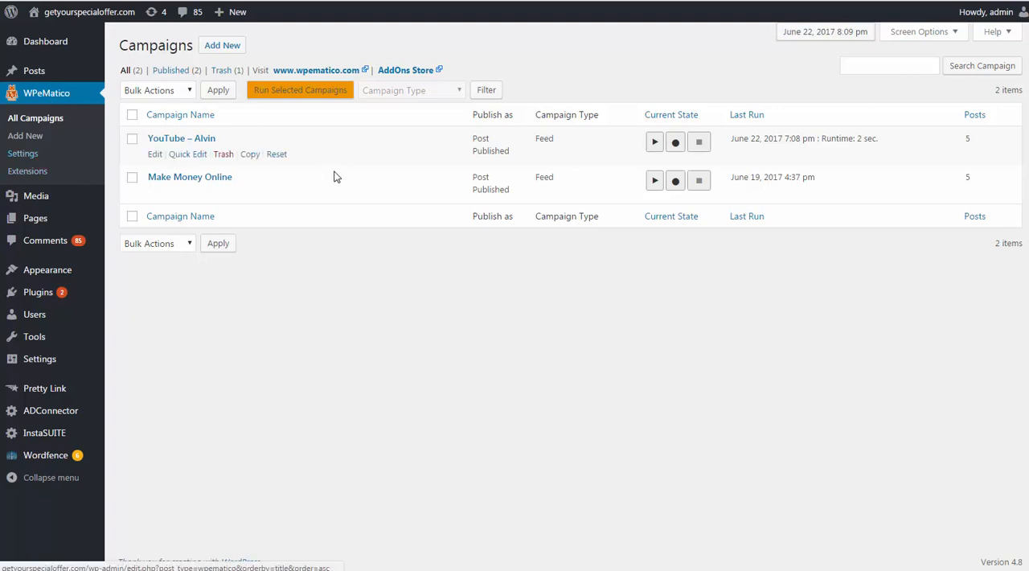
click(219, 47)
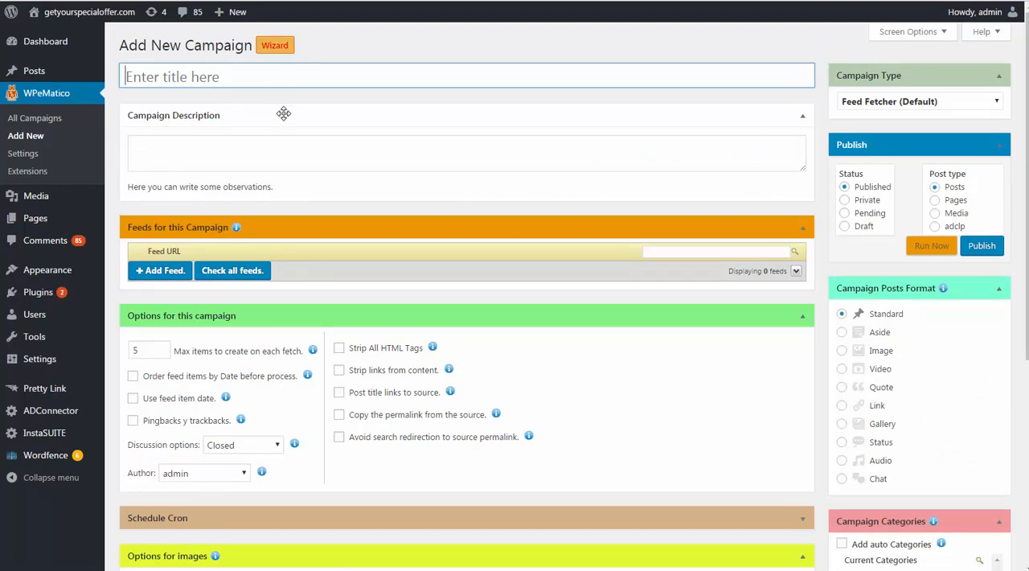
text(S)
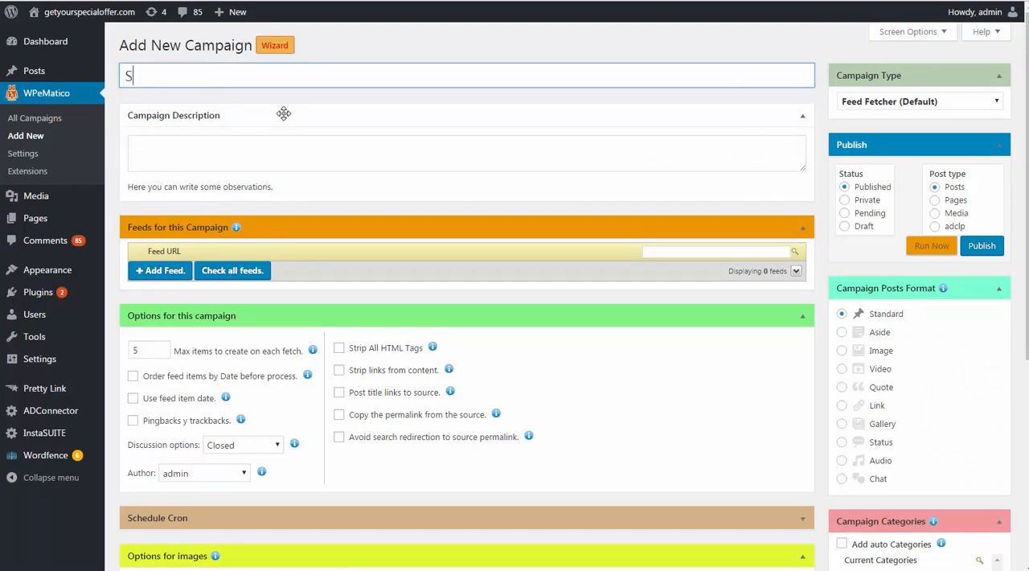
text(ocial Media Marketing)
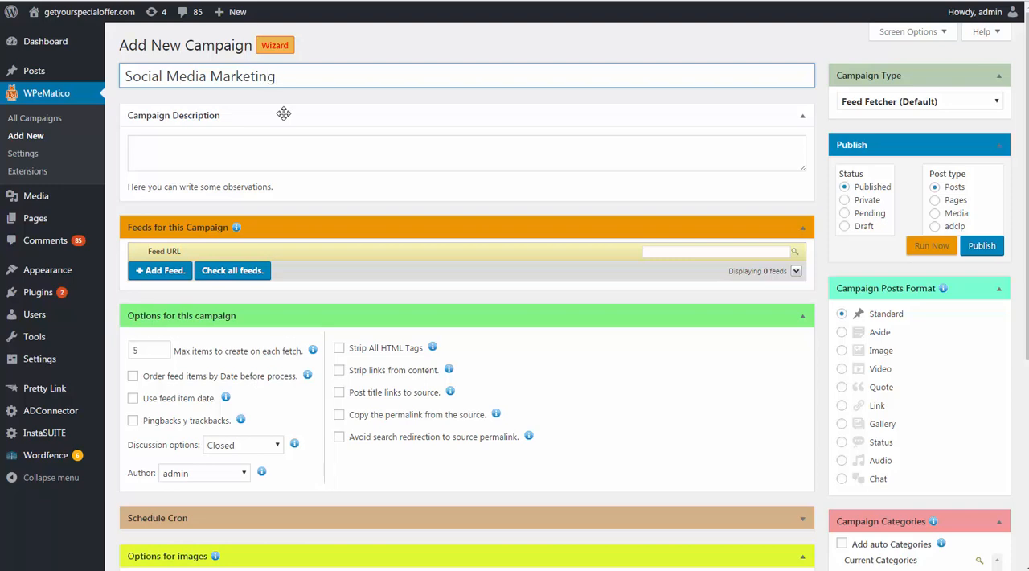
Enter the campaign description "Learn all the latest and best news about social media marketing.".
click(291, 159)
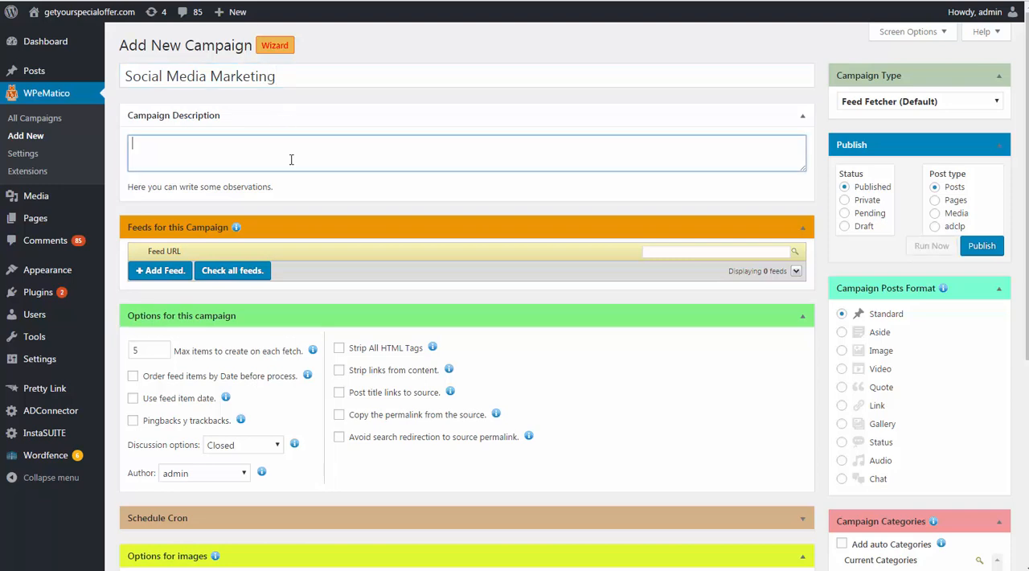
text(Lea)
key(BackSpace)
key(BackSpace)
text(the latest and )
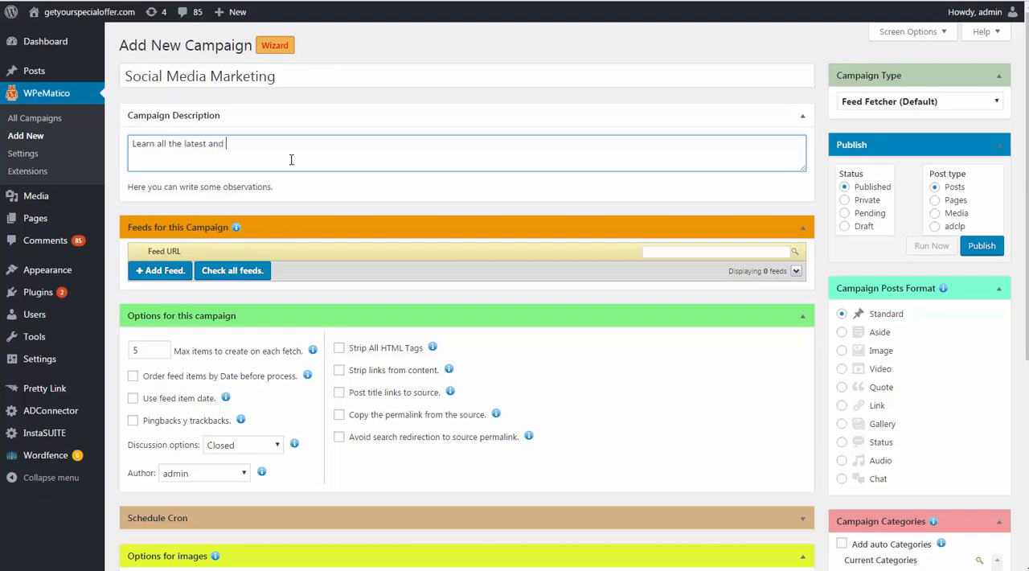
text(best news about social media marketing.)
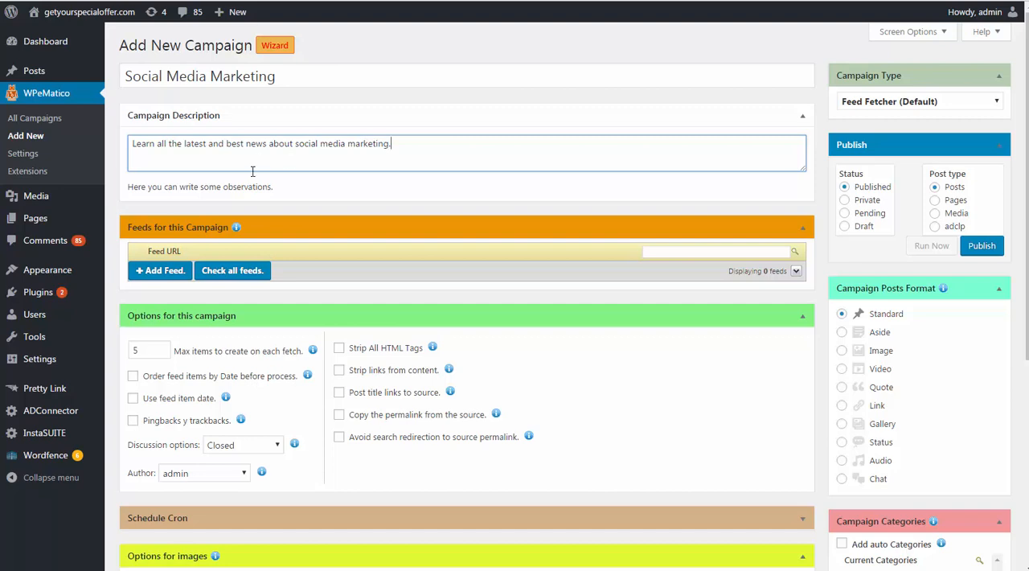
Add an empty feed row to the campaign and open Google in a new browser tab.
click(188, 270)
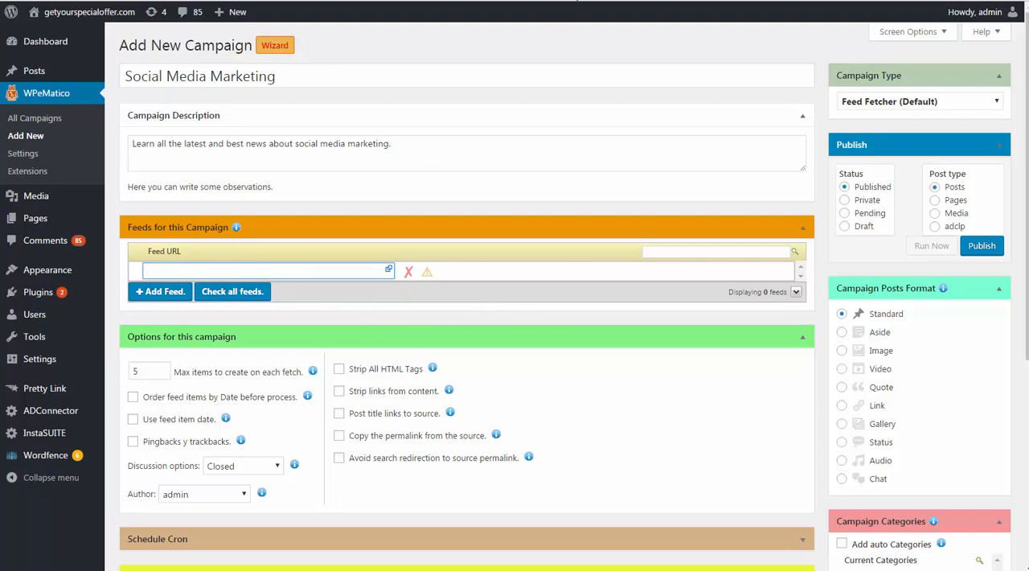
key(ctrl+t)
text(h)
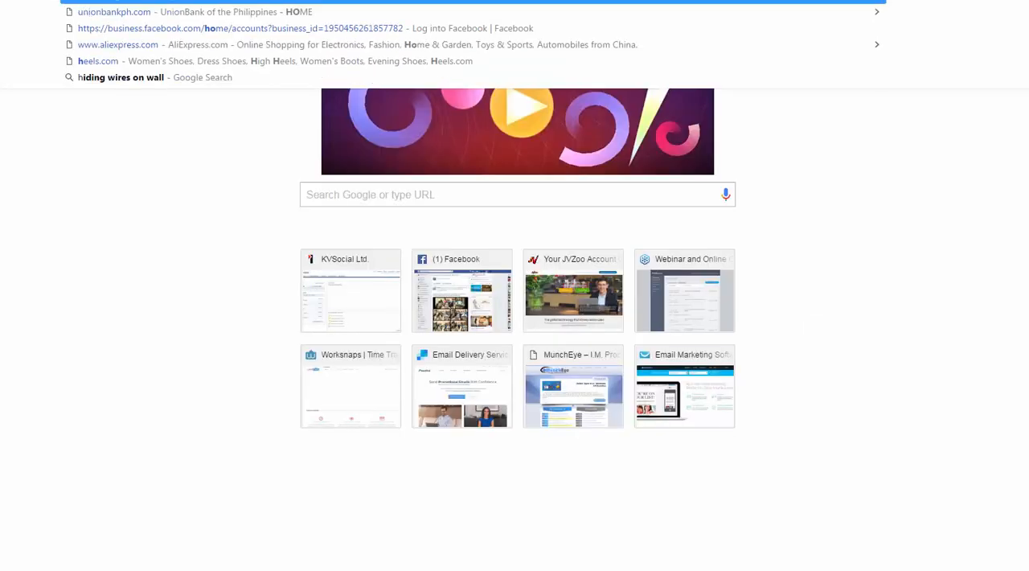
text(o)
key(BackSpace)
key(BackSpace)
text(go)
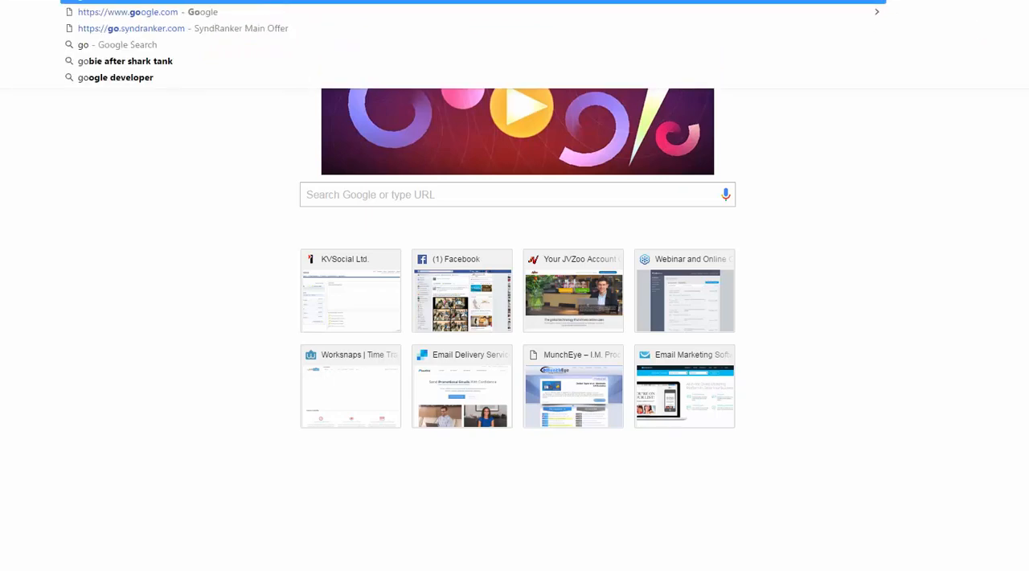
text(ogle)
key(Return)
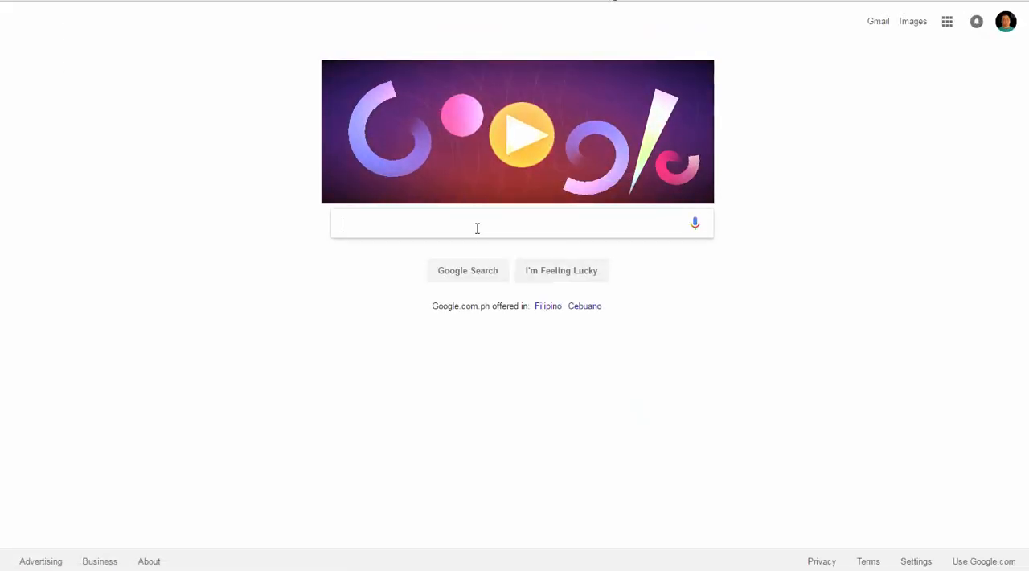
Search Google for "jon loomer rss feed".
click(477, 228)
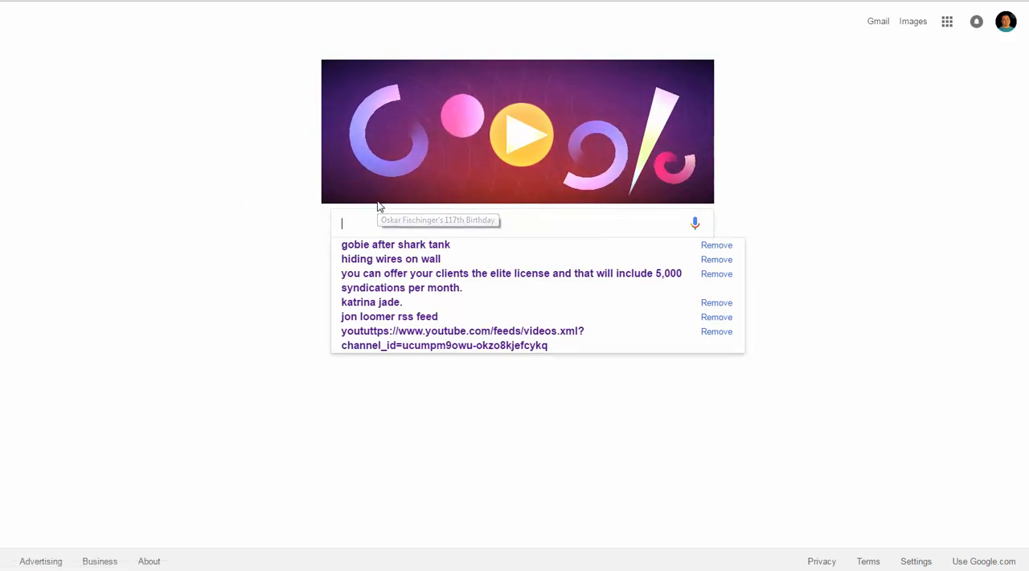
text(jon loo)
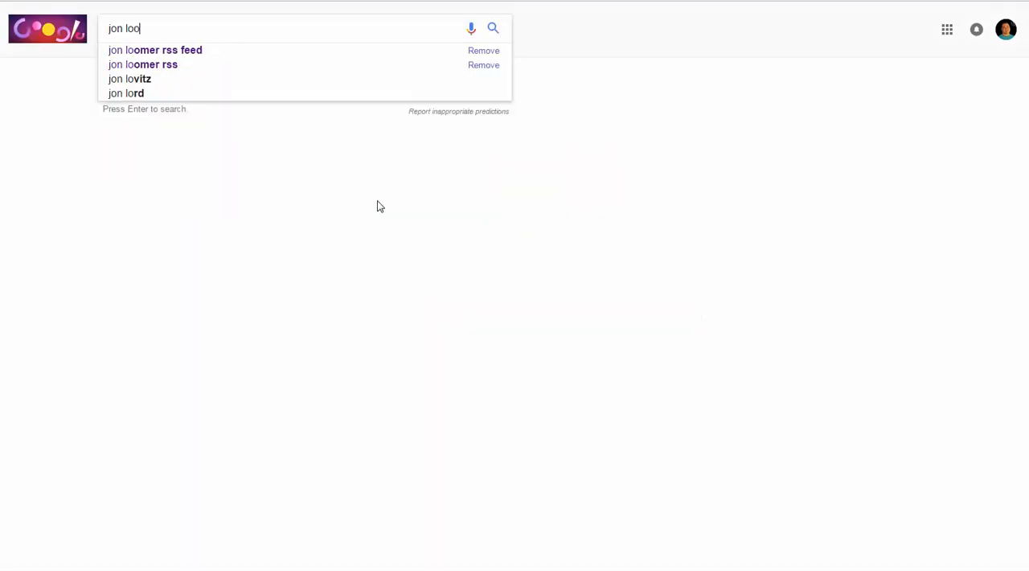
text(mer)
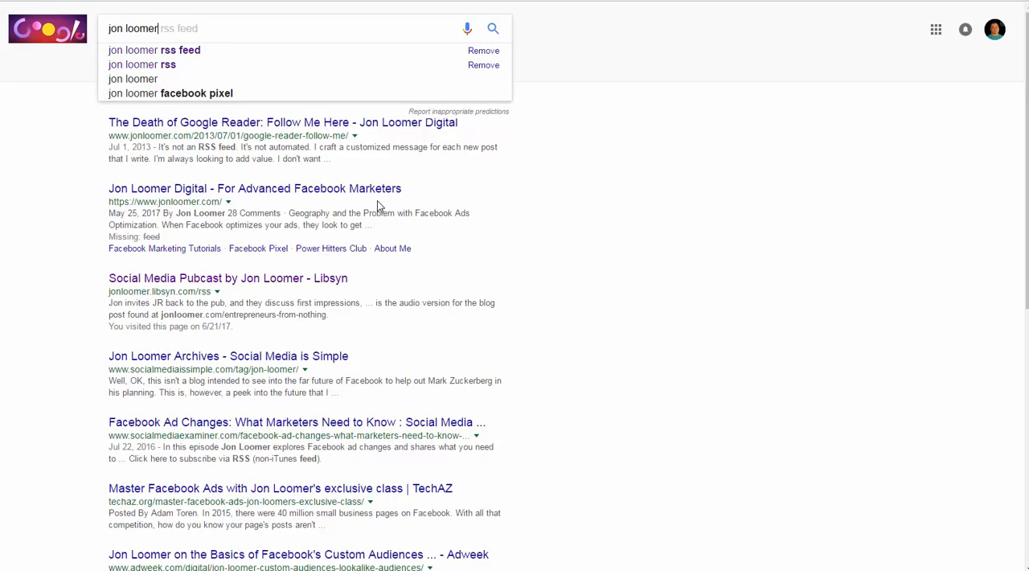
key(Down)
key(Return)
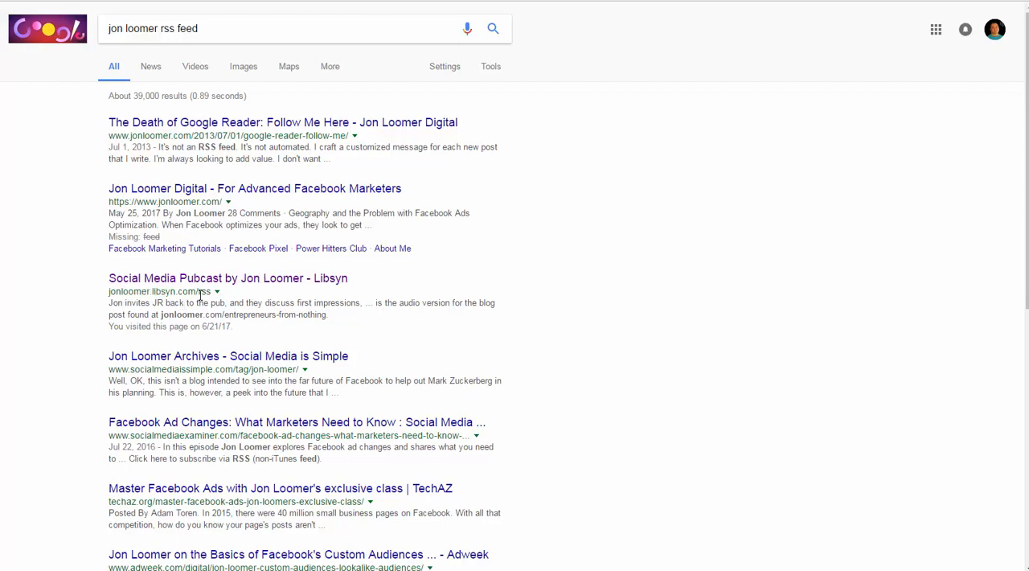
Open the "Social Media Pubcast by Jon Loomer - Libsyn" RSS result and copy the feed's web address.
right_click(293, 287)
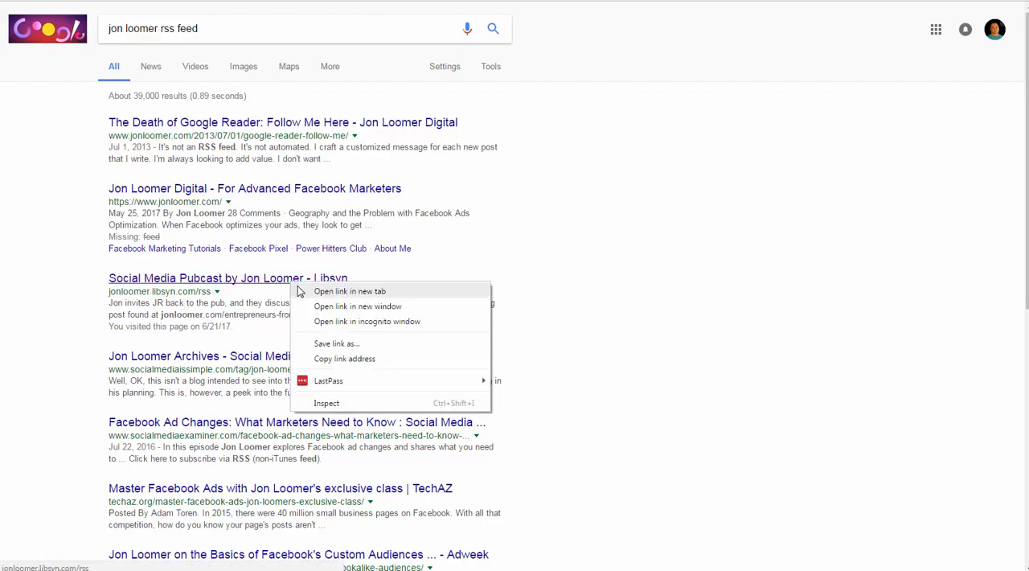
key(Escape)
click(297, 289)
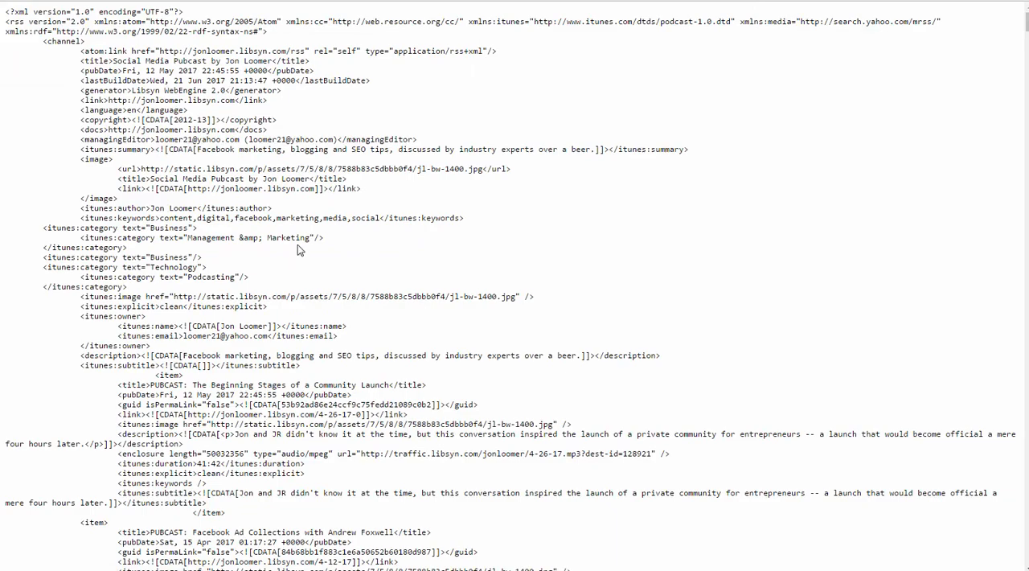
scroll(273, 368, down, 7)
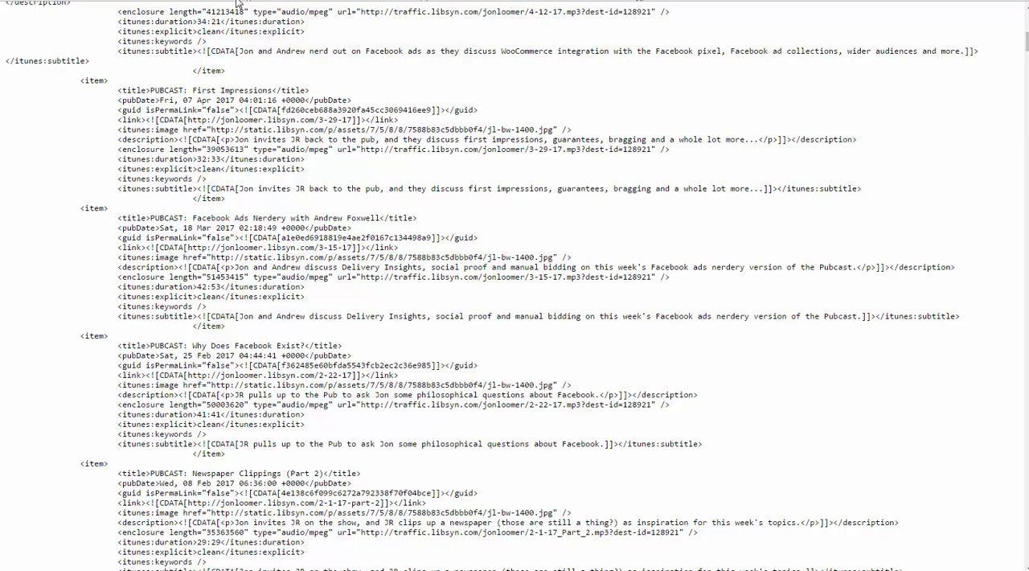
click(129, 4)
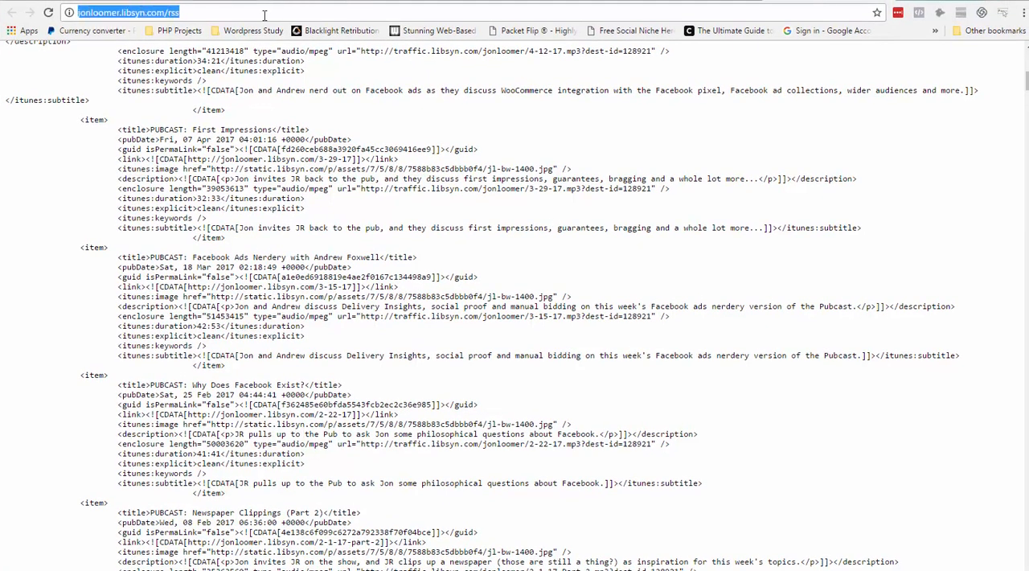
right_click(264, 15)
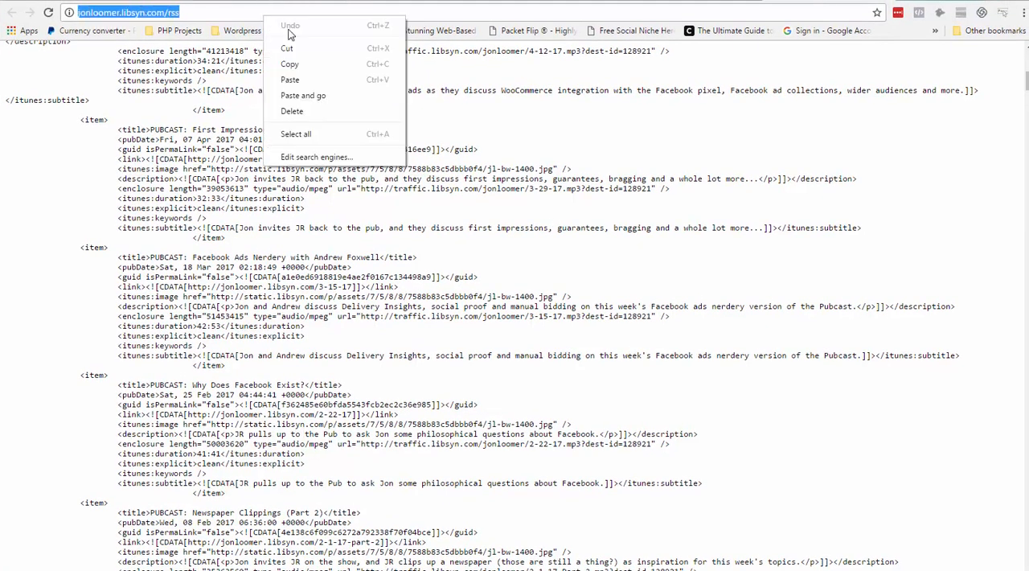
click(334, 71)
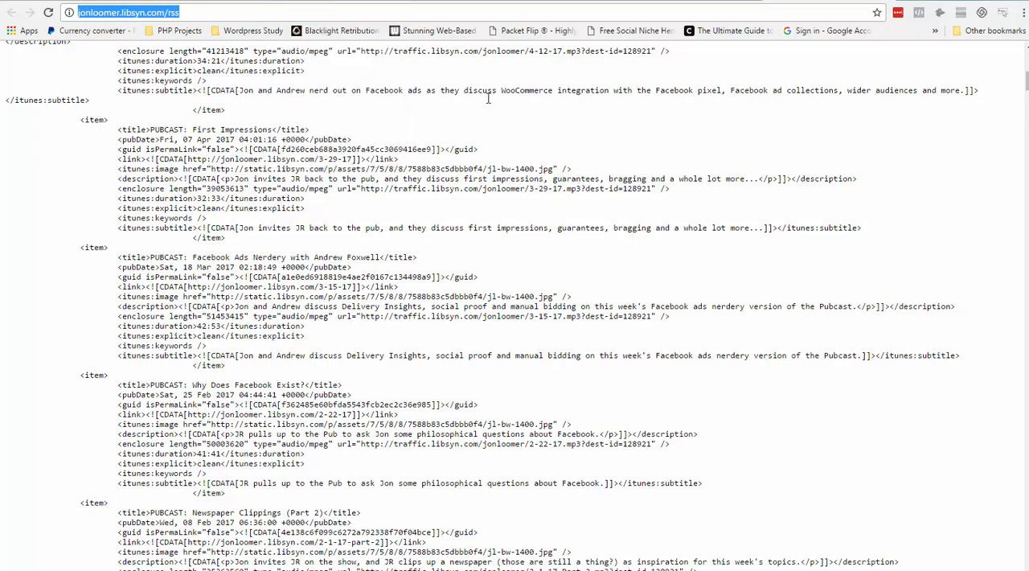
click(451, 3)
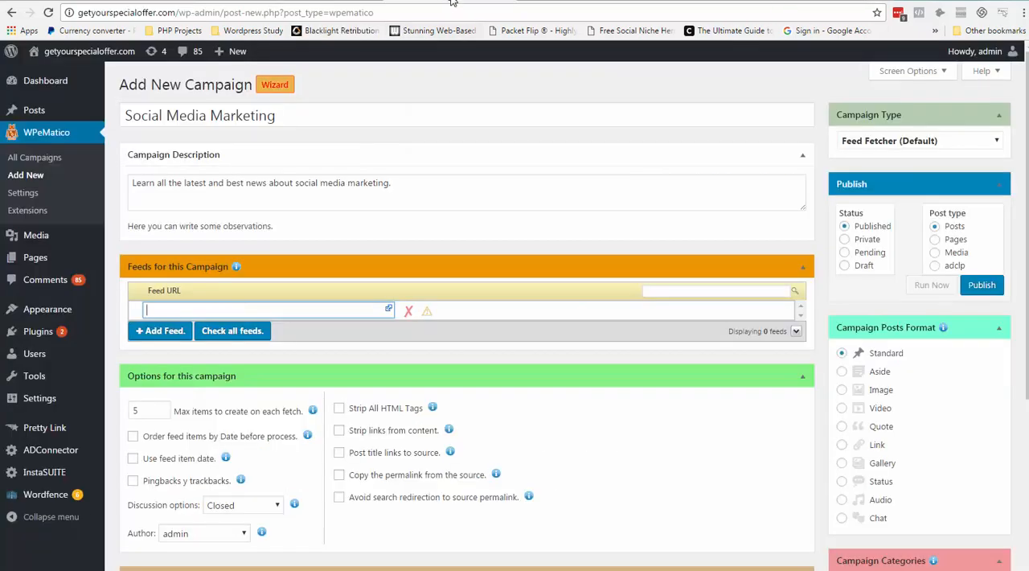
right_click(170, 309)
click(202, 381)
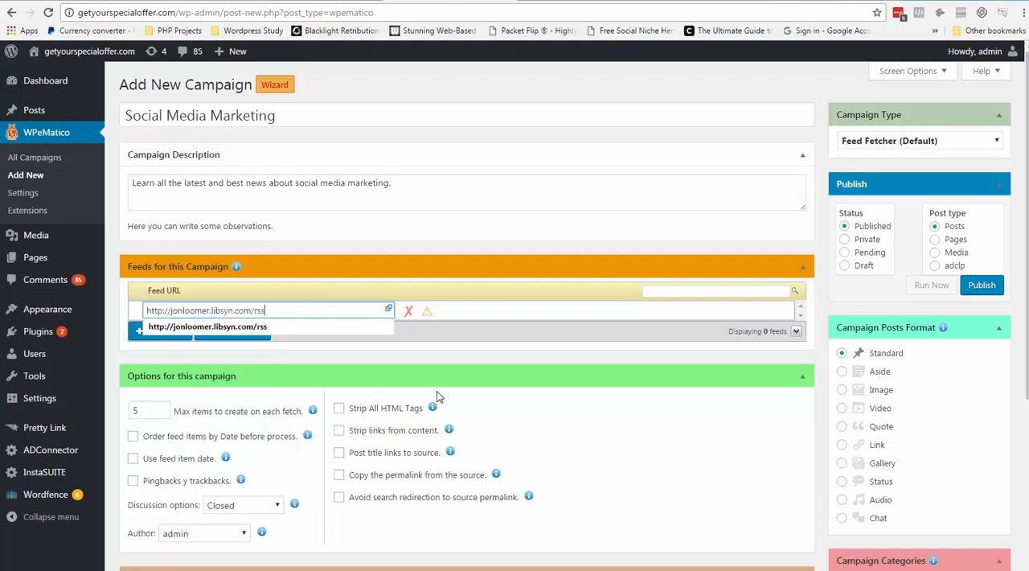
click(536, 303)
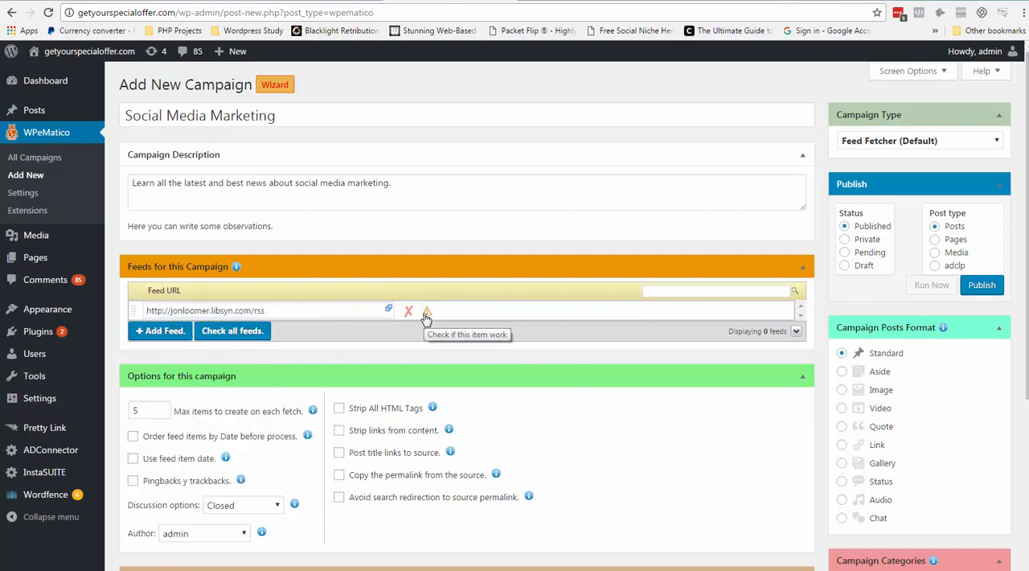
click(428, 313)
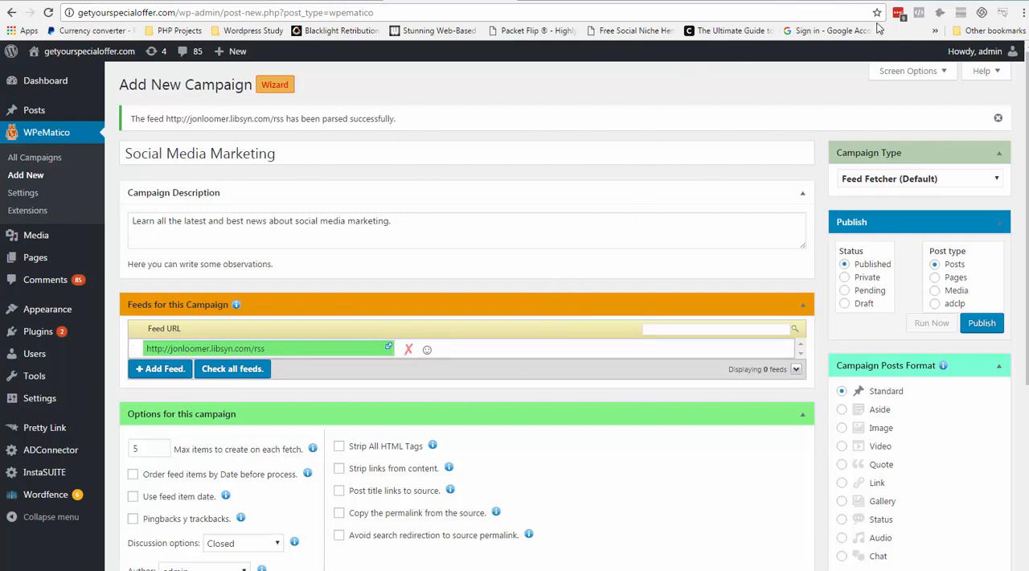
Open YouTube in a new browser tab and search it for "jon loomer".
click(913, 2)
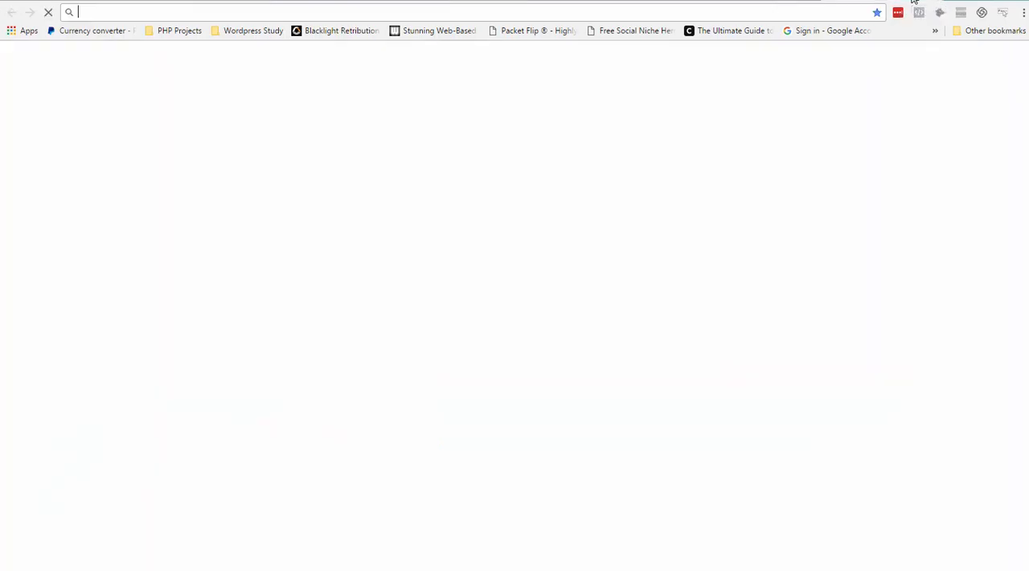
text(yo)
key(Return)
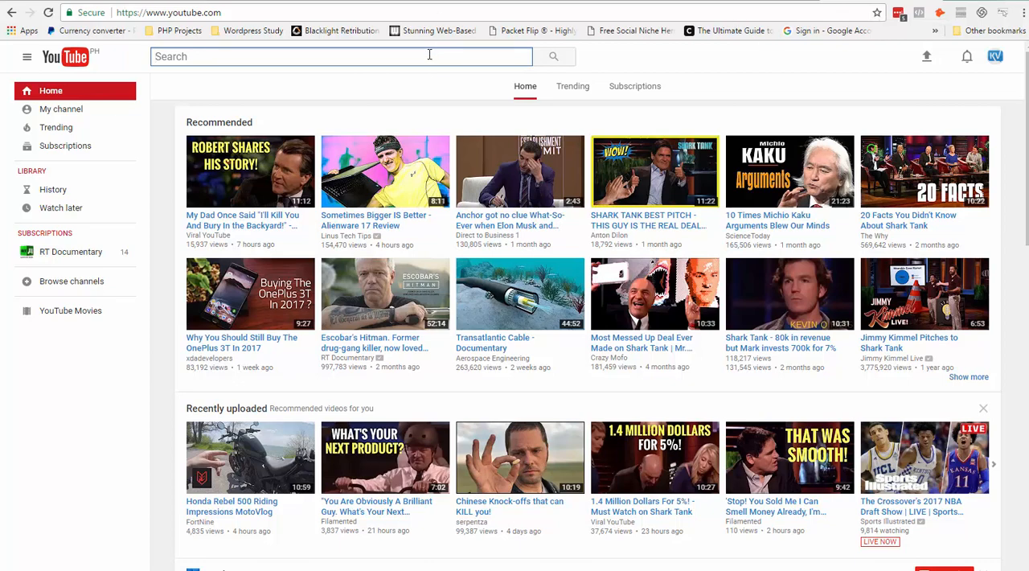
text(jon loomer)
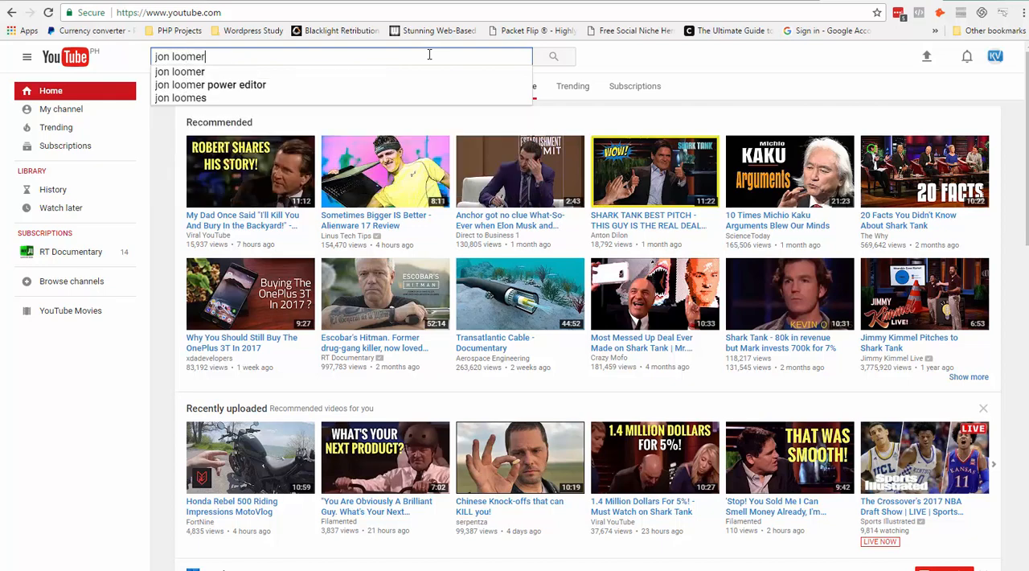
key(Return)
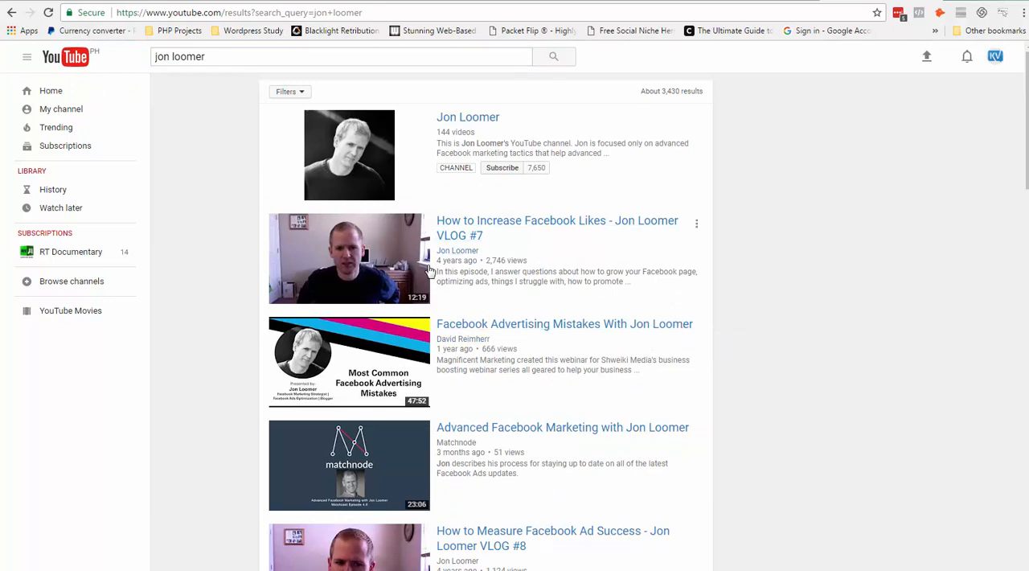
Open the Jon Loomer YouTube channel, look at its Channels section, and return to the channel's home page.
click(468, 253)
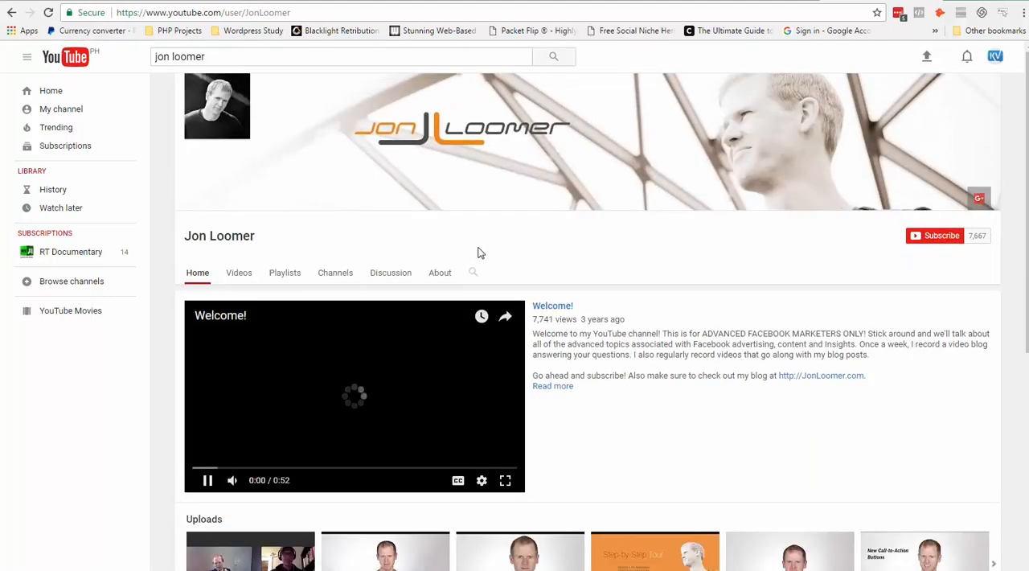
click(337, 273)
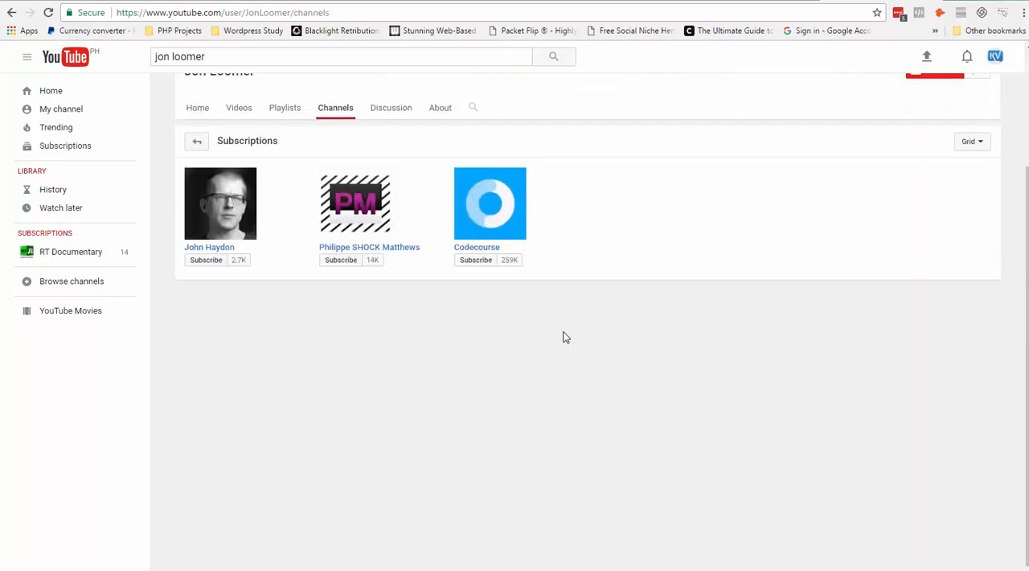
click(11, 12)
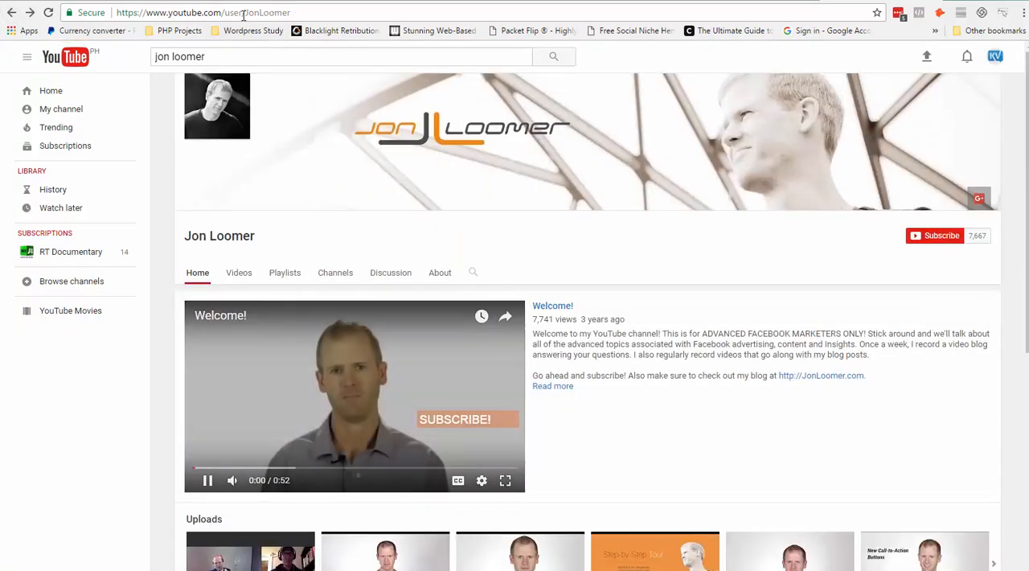
Copy the username JonLoomer from the YouTube channel's web address.
drag(243, 14, 280, 13)
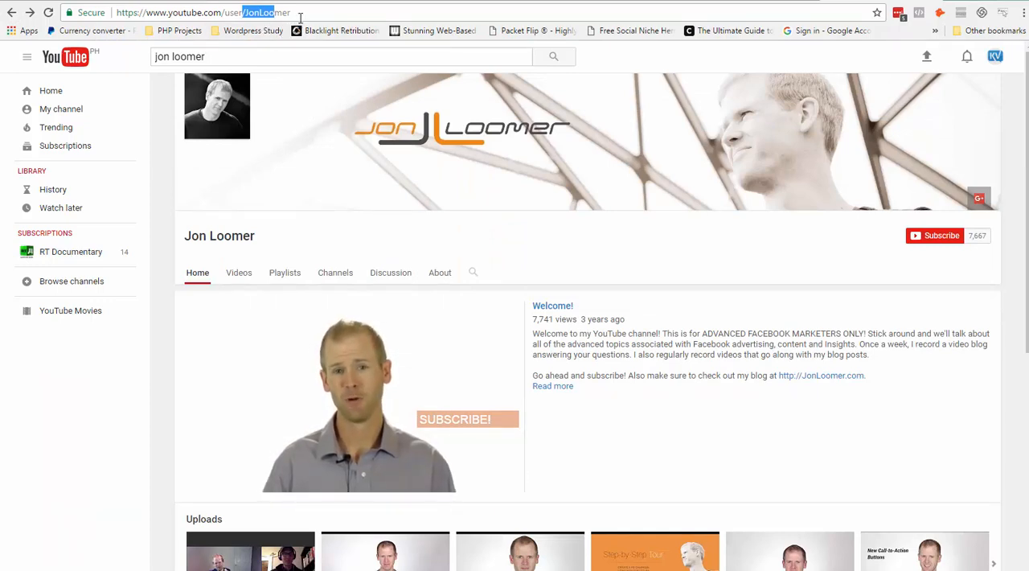
click(270, 12)
triple_click(270, 13)
double_click(270, 13)
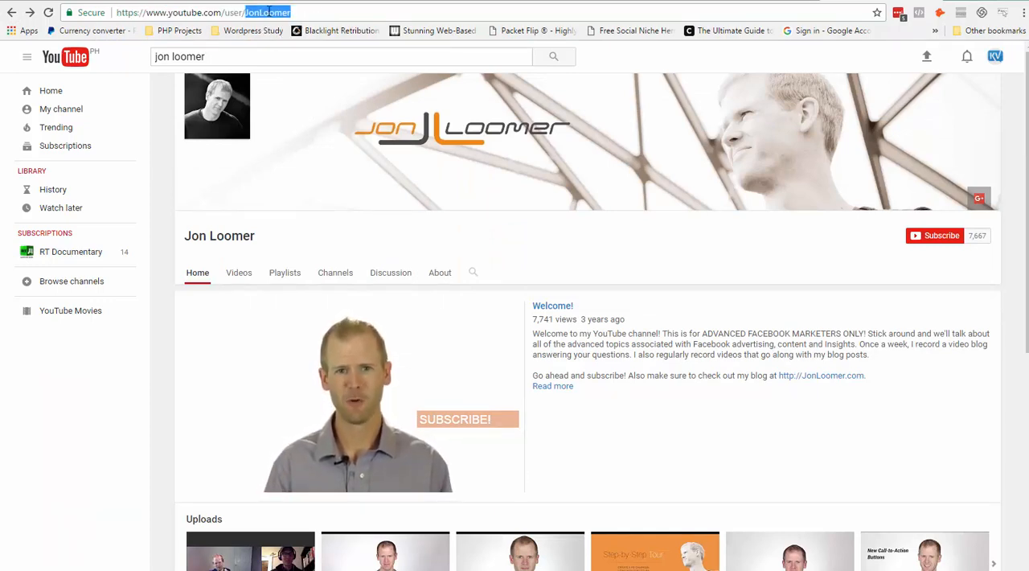
right_click(269, 13)
click(309, 64)
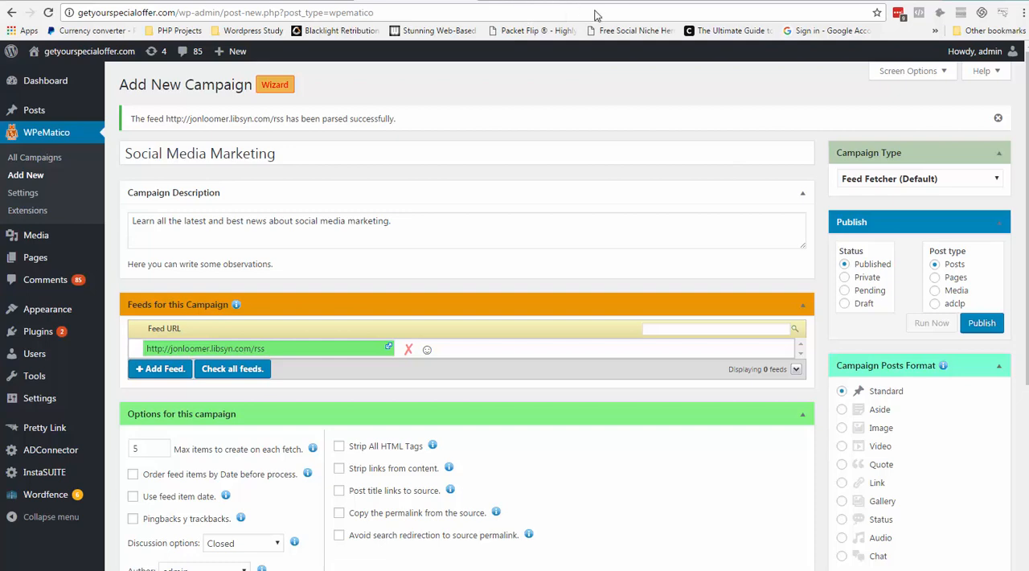
Switch to SyndRanker, start creating a campaign, and open the help on recommended feed URL formats.
click(531, 0)
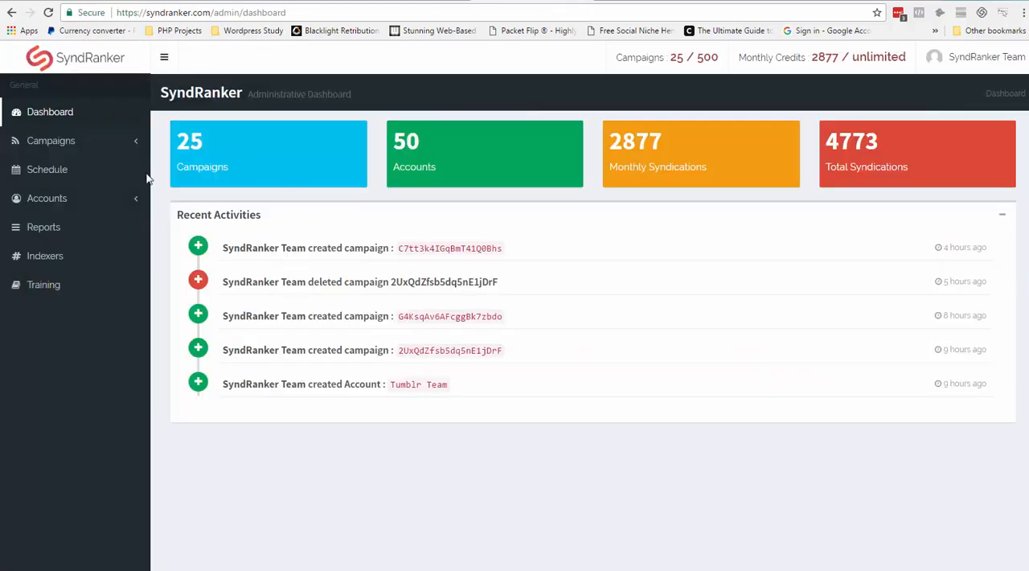
click(111, 150)
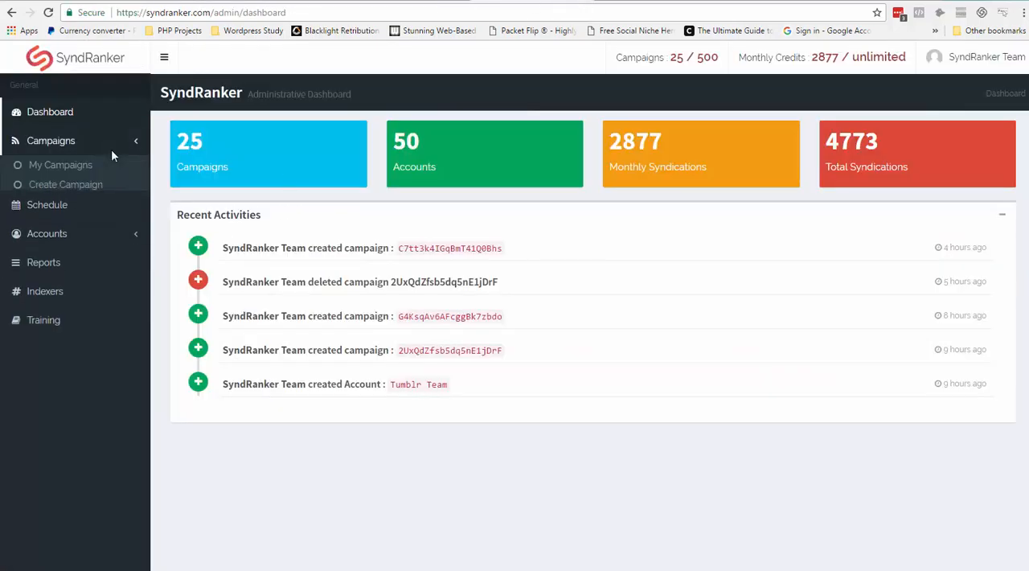
click(67, 187)
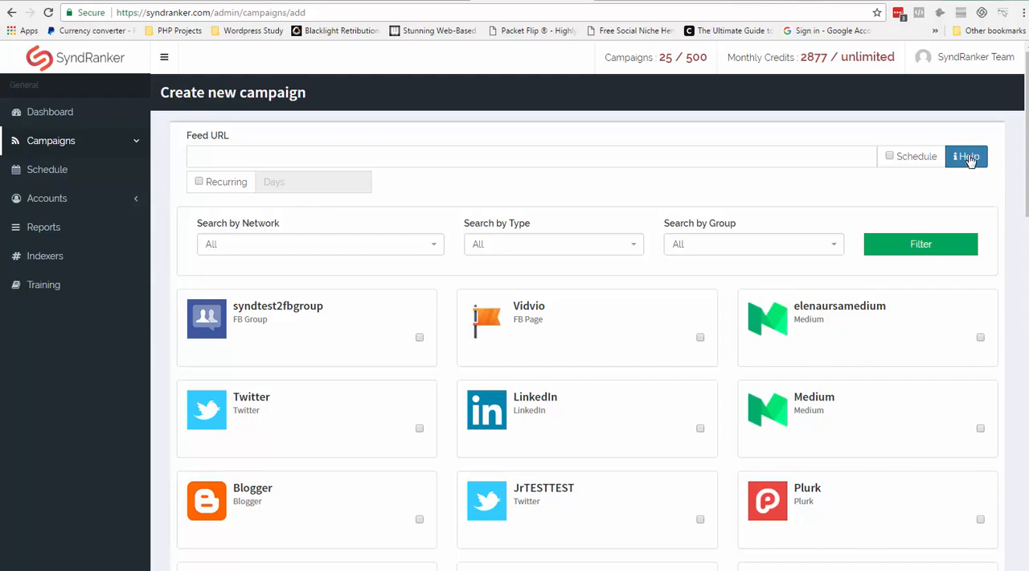
click(968, 159)
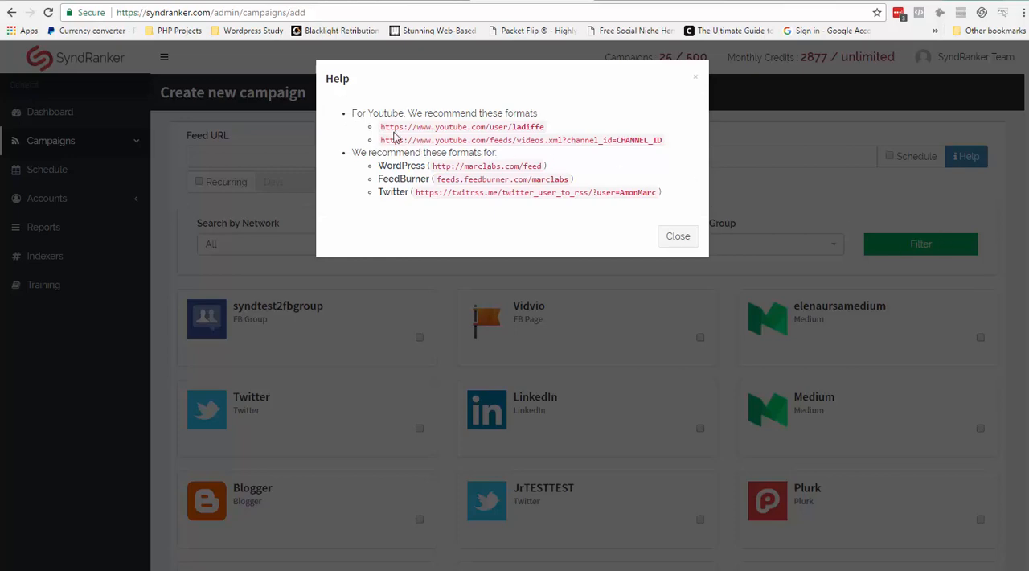
drag(375, 127, 547, 123)
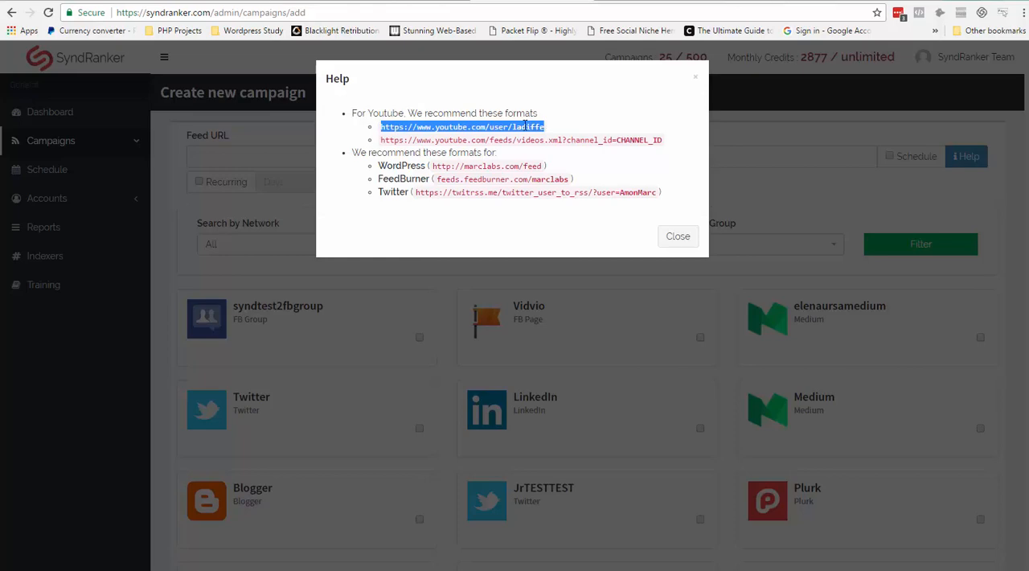
right_click(520, 122)
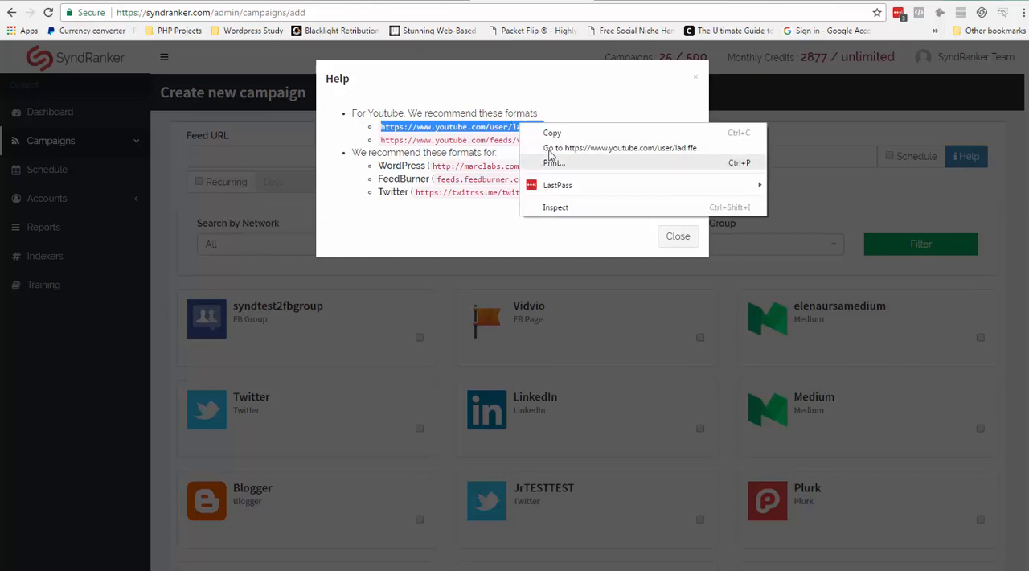
click(567, 132)
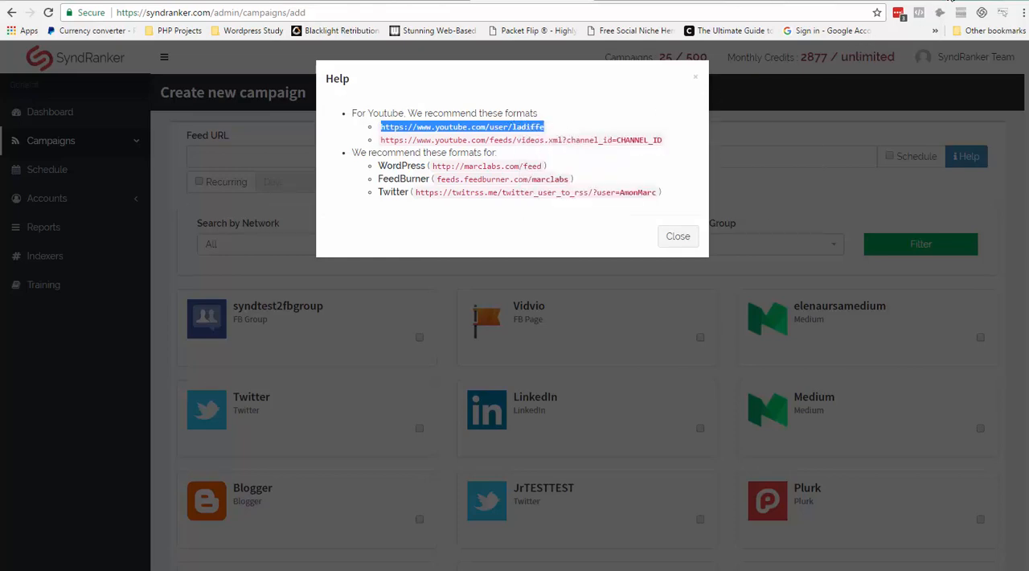
Paste the YouTube format into a new browser tab's address, replace ladiffe with JonLoomer, and load the page.
key(ctrl+t)
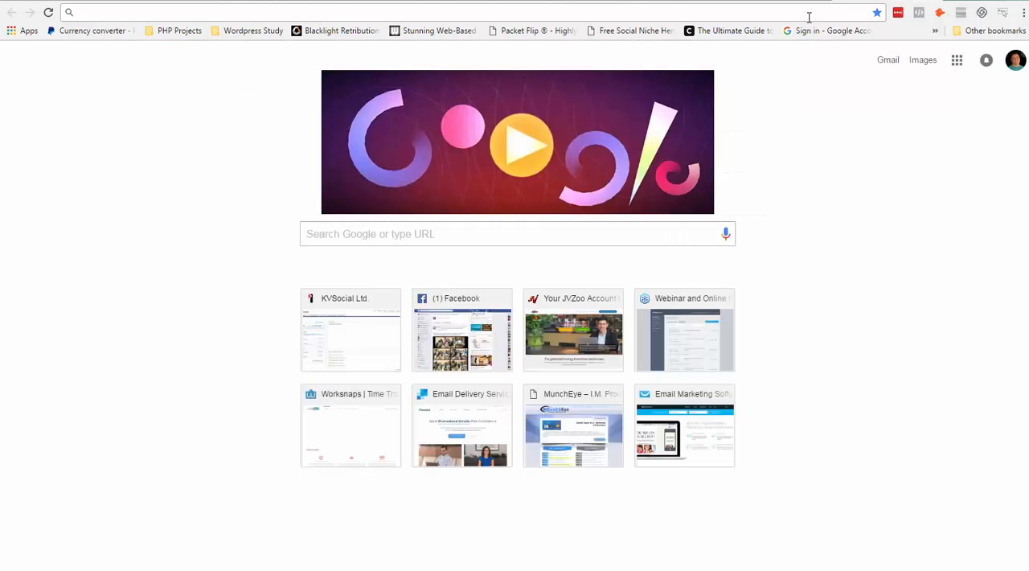
right_click(808, 17)
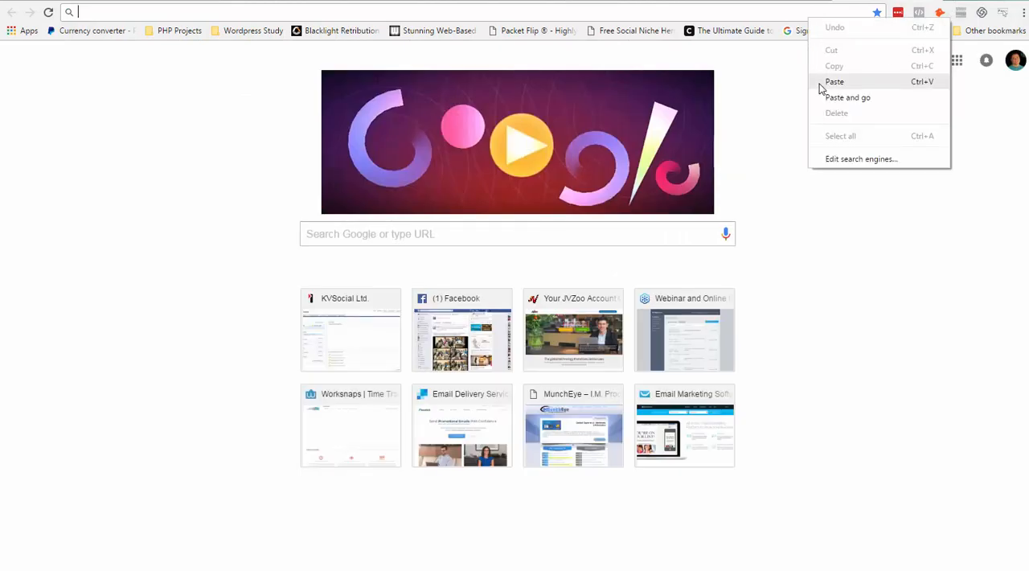
click(834, 82)
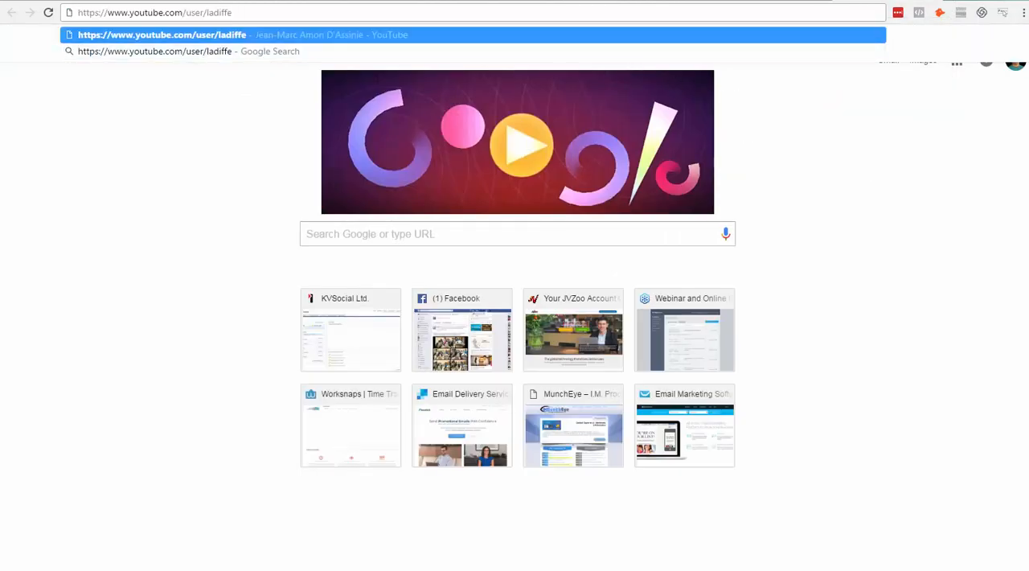
key(Return)
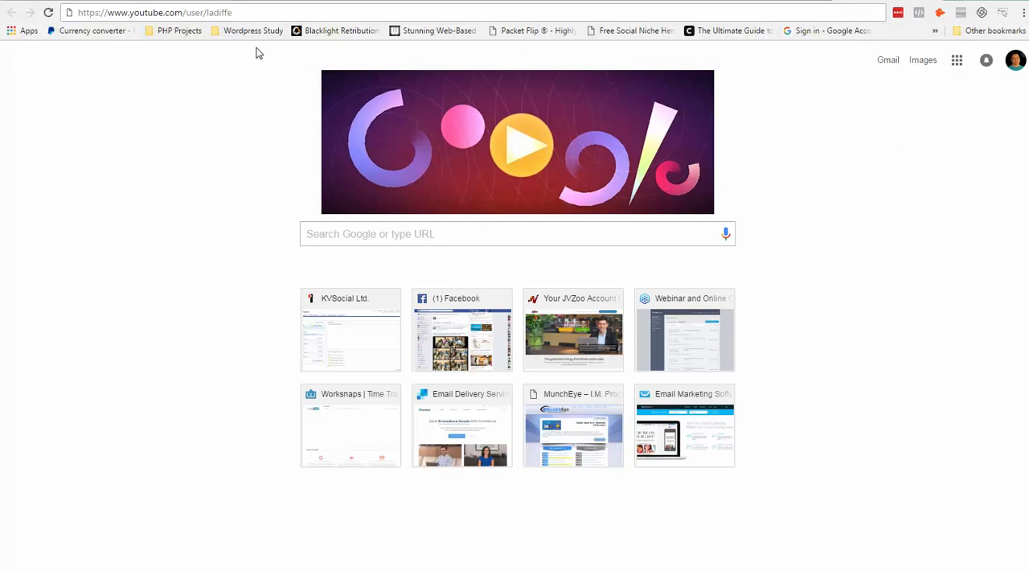
click(208, 13)
double_click(219, 13)
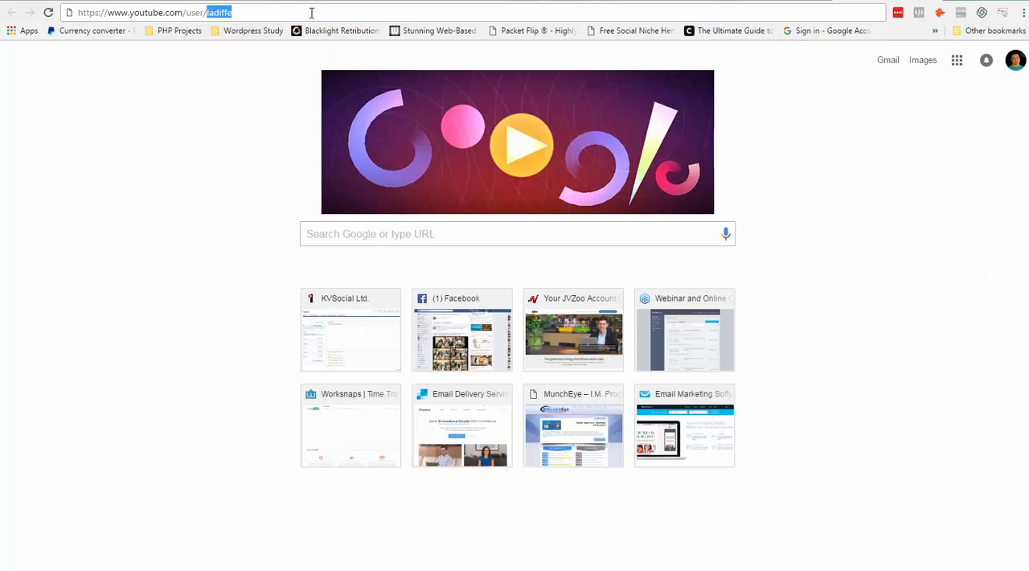
text(JonLoomer)
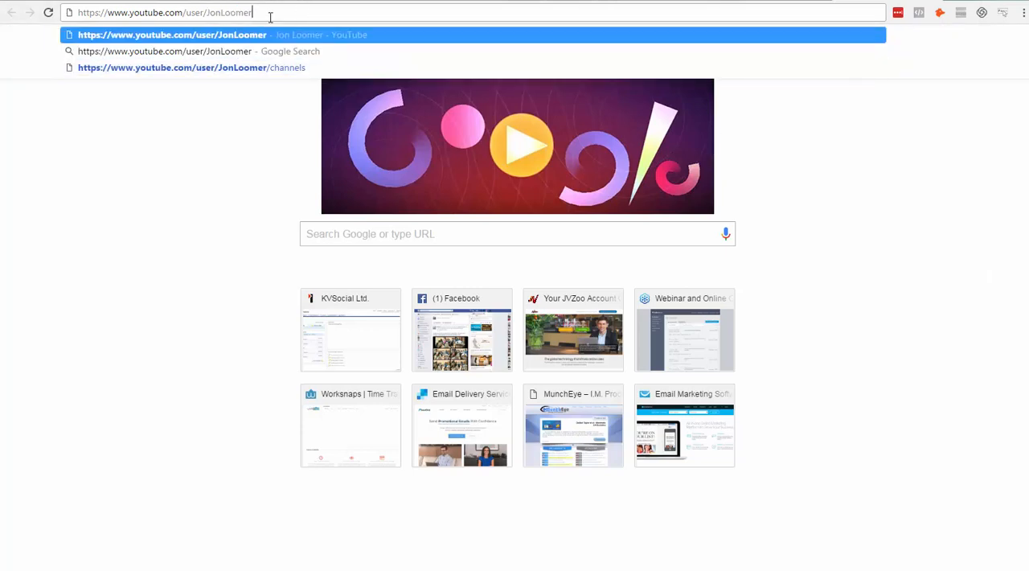
key(Return)
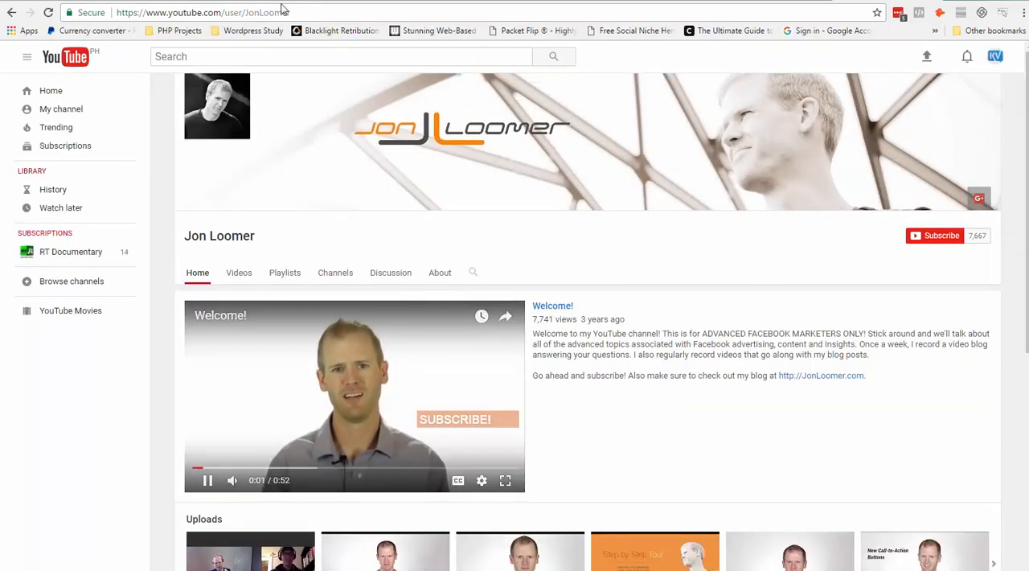
click(277, 13)
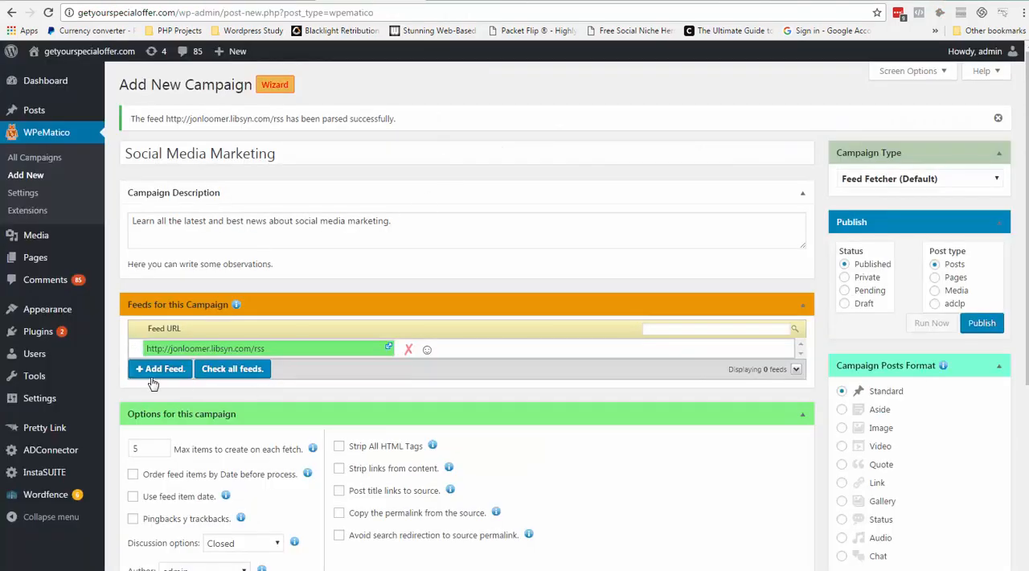
click(153, 378)
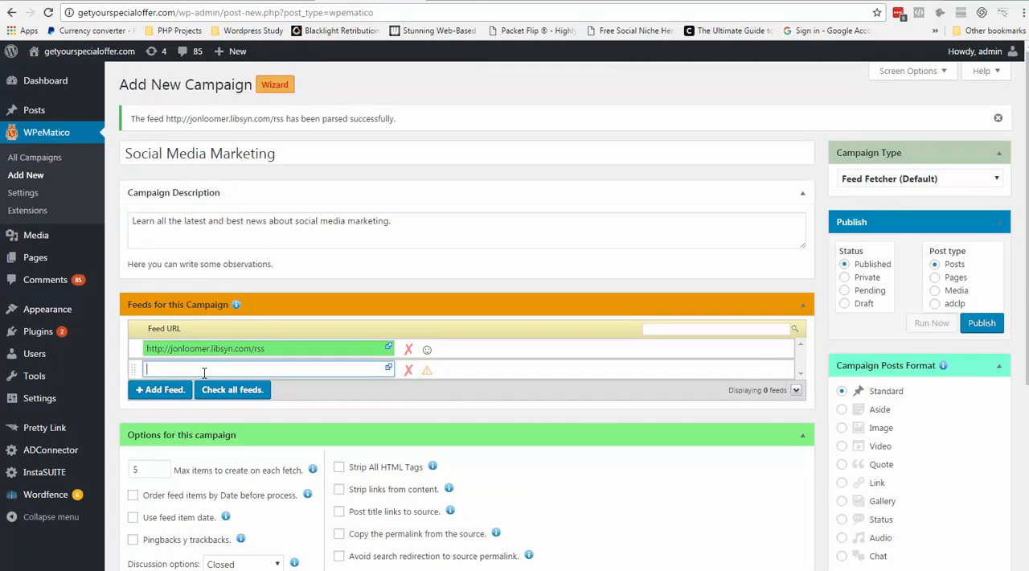
key(ctrl+v)
click(438, 417)
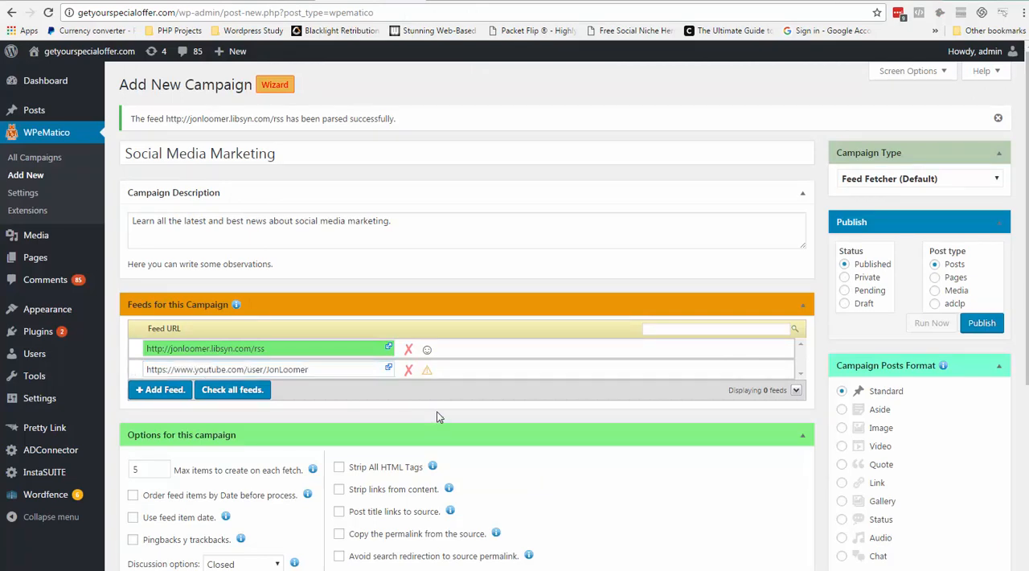
click(426, 371)
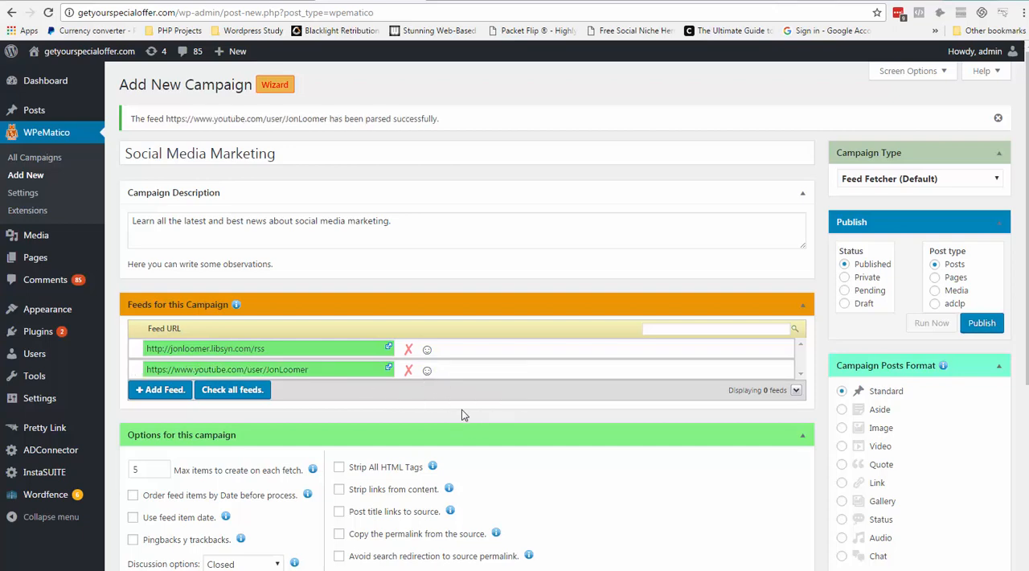
Review the campaign's feeds, fetch options, post formats, categories, image options, post template and tags settings.
scroll(506, 406, down, 2)
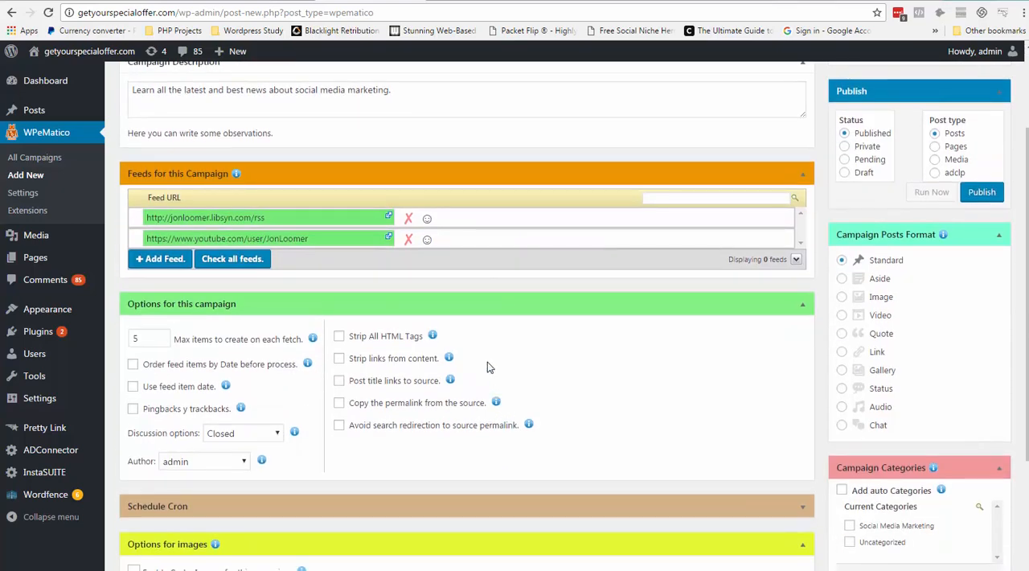
scroll(479, 373, down, 1)
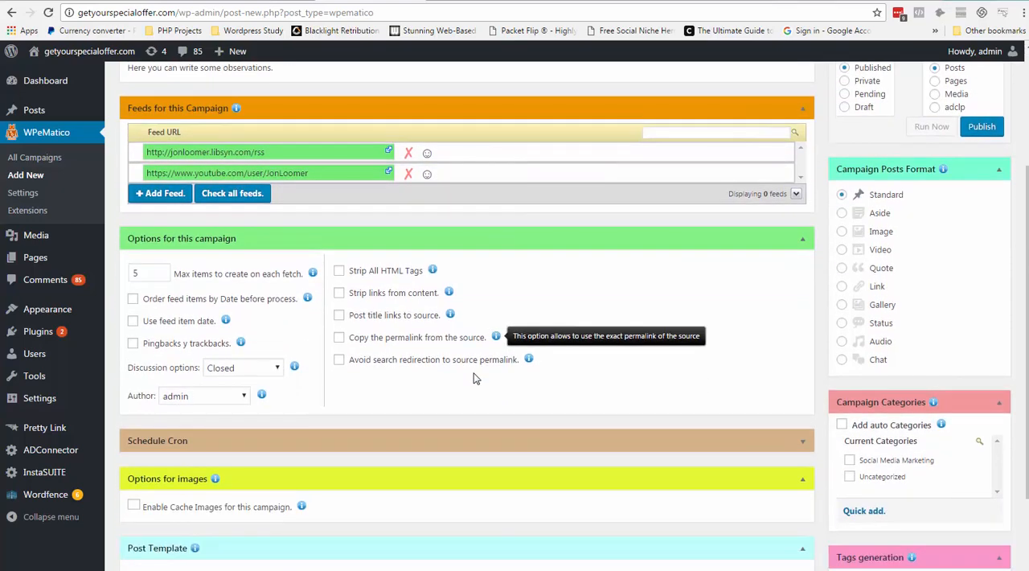
scroll(704, 301, up, 2)
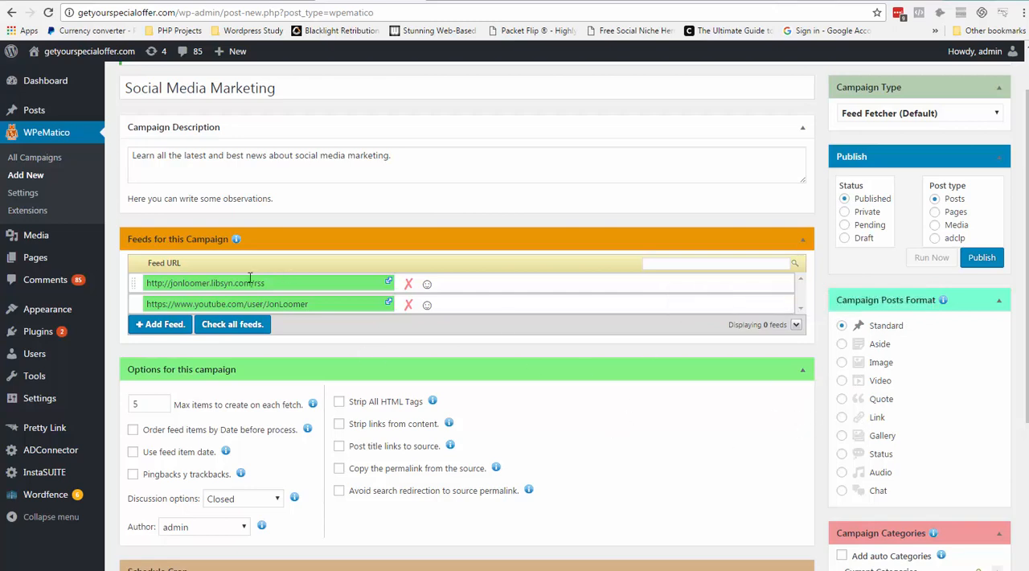
drag(201, 283, 281, 288)
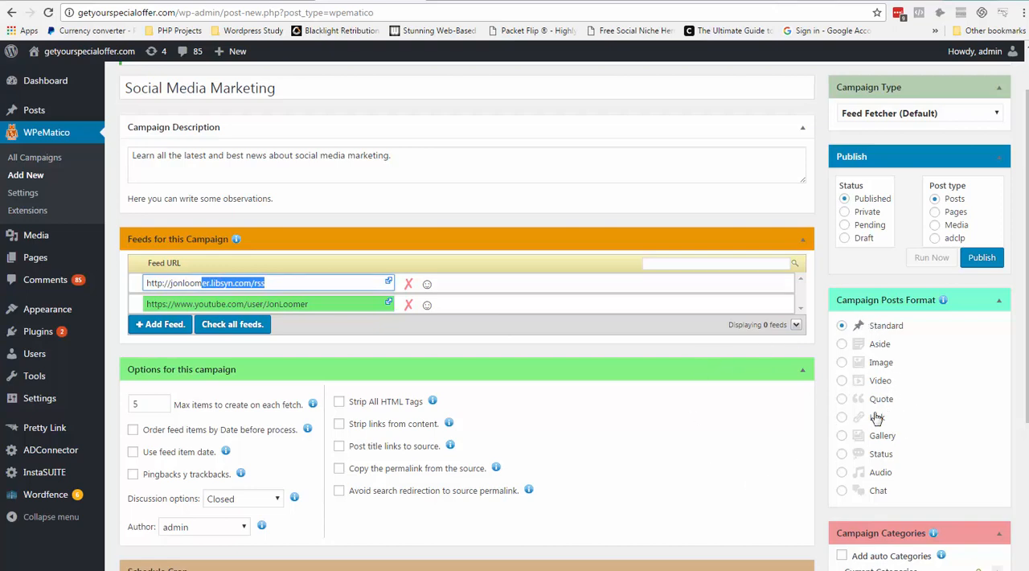
scroll(565, 426, down, 3)
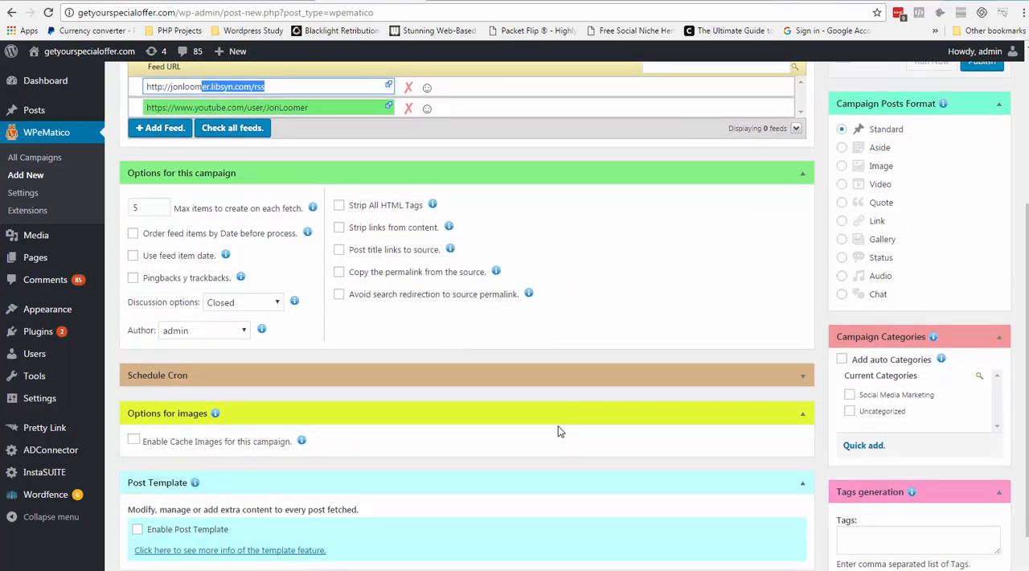
scroll(560, 431, up, 2)
scroll(551, 430, down, 2)
scroll(518, 434, down, 1)
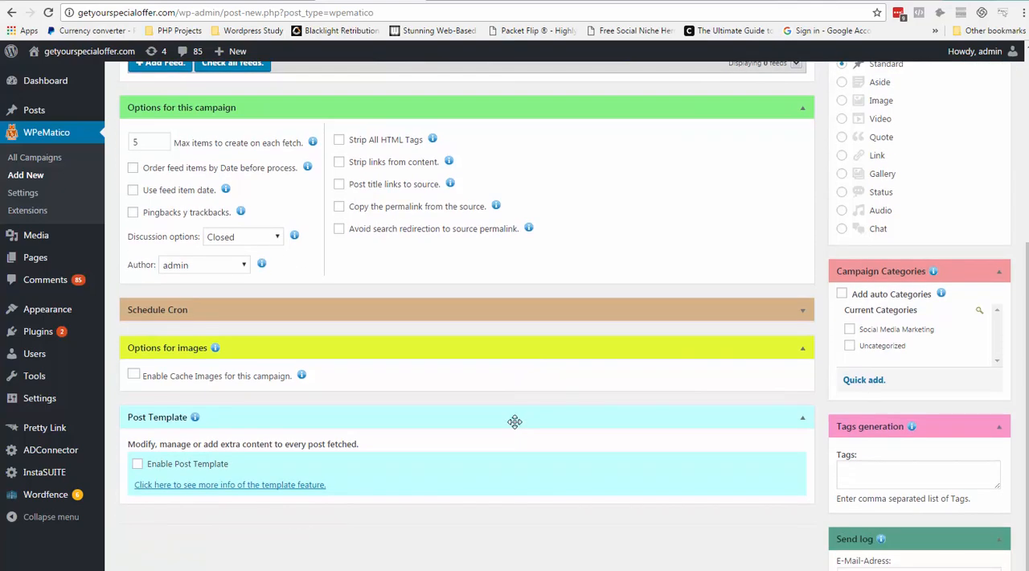
scroll(514, 422, up, 4)
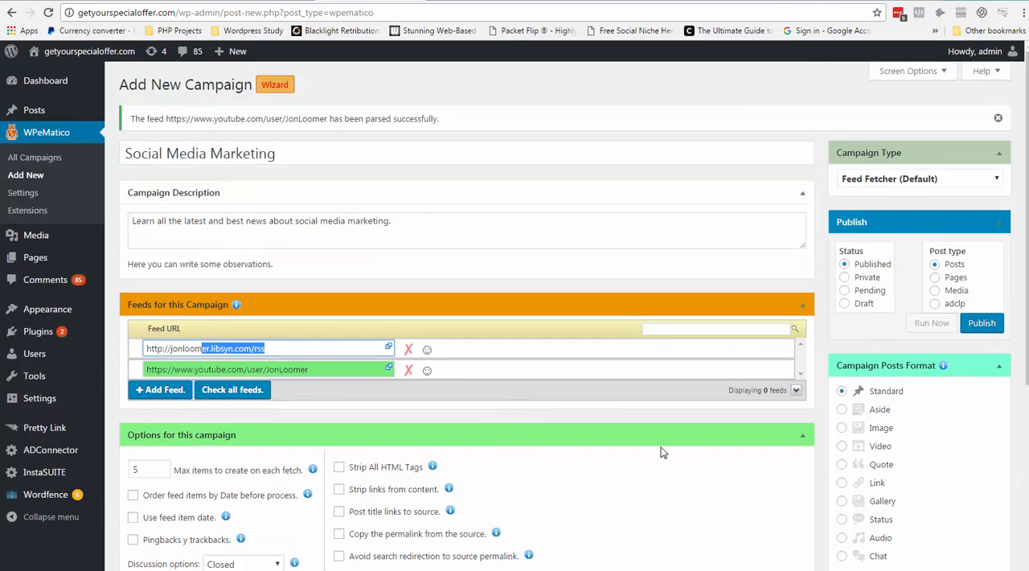
Publish the Social Media Marketing campaign and run it immediately.
click(977, 328)
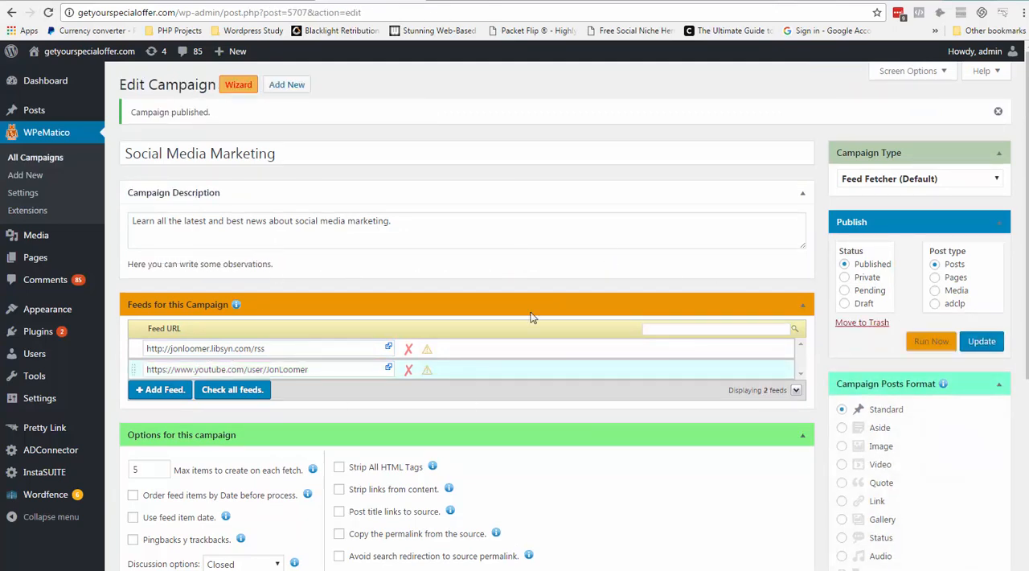
click(930, 341)
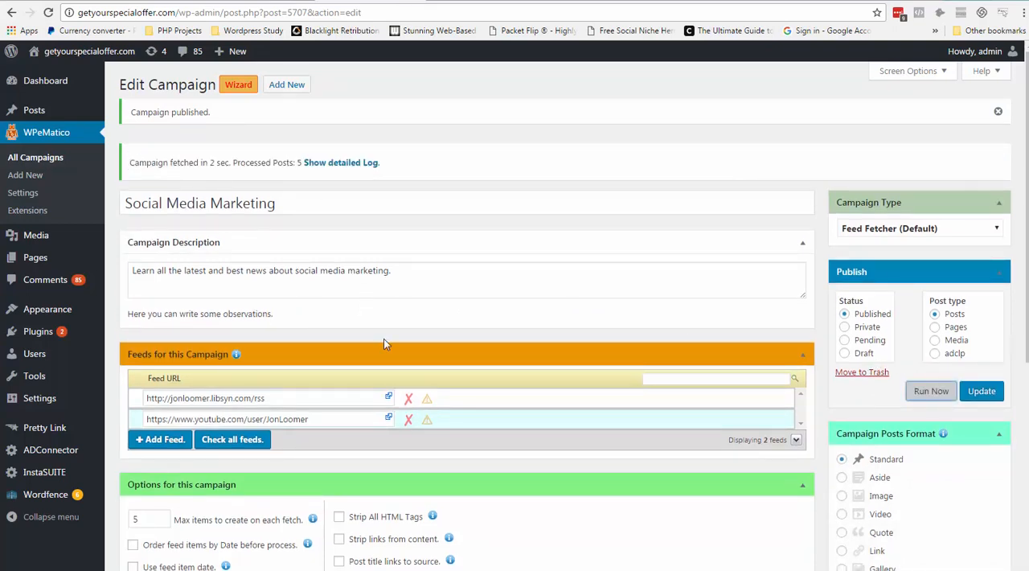
Open the site's list of all posts to check what the campaign fetched.
drag(280, 162, 286, 163)
mouse_move(57, 117)
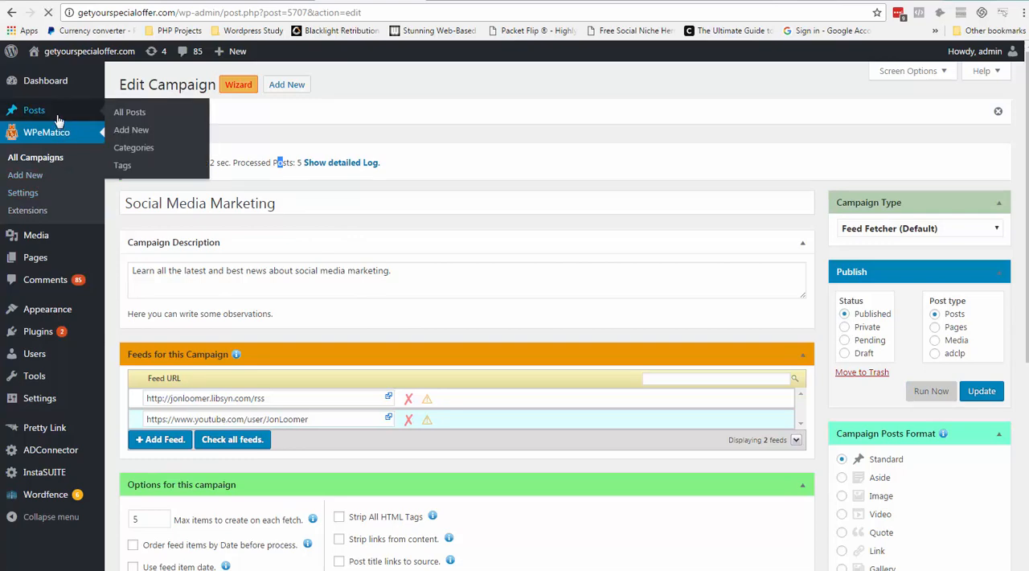
click(90, 114)
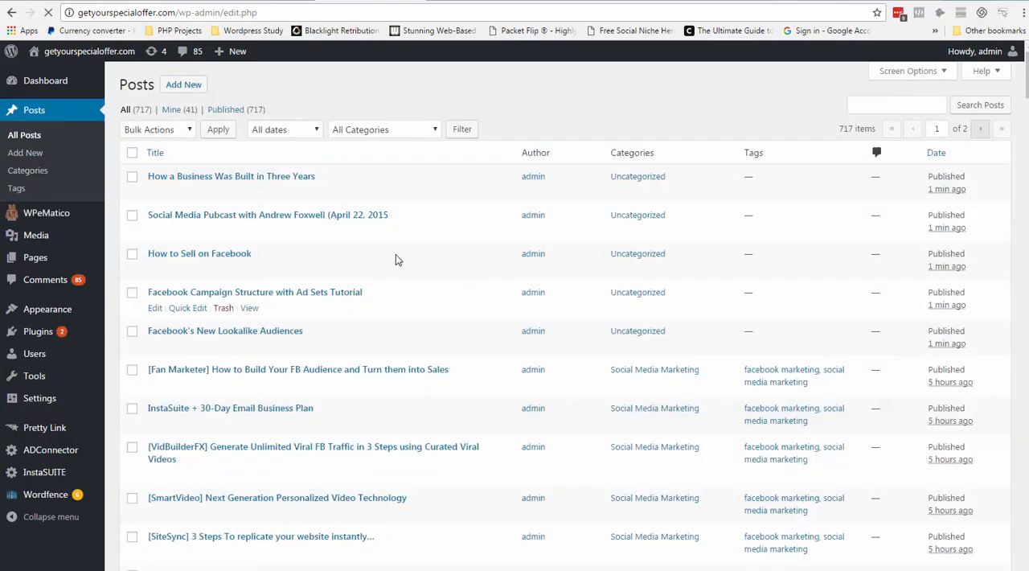